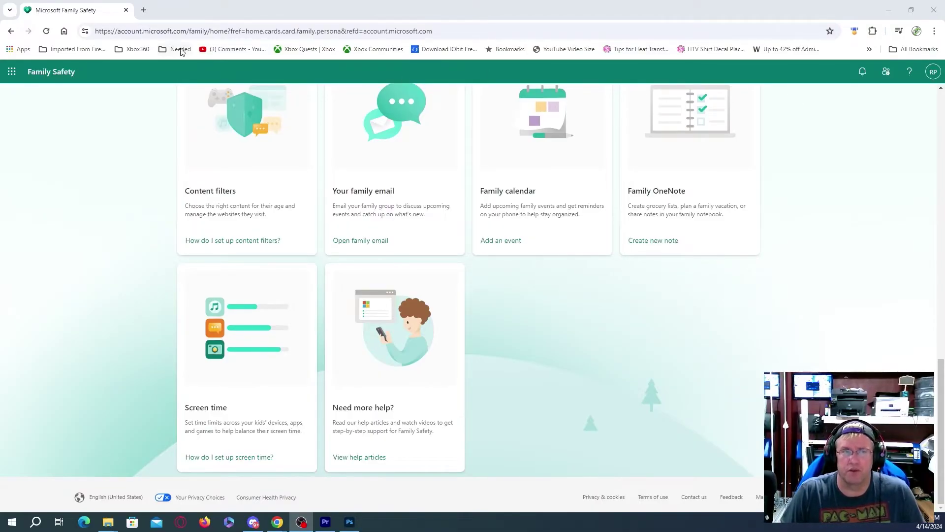
- Replace the garbled address bar text with account.microsoft.com/family
right_click(145, 33)
left_click(177, 135)
key("Delete")
key("Delete")
key("Delete")
key("Delete")
key("Delete")
key("Delete")
key("Delete")
key("Delete")
key("Delete")
key("Delete")
key("Delete")
key("Delete")
key("Delete")
key("Delete")
key("Delete")
key("Delete")
key("Delete")
key("Delete")
key("Delete")
key("Delete")
key("BackSpace")
key("Delete")
key("Delete")
key("Delete")
key("Delete")
key("Delete")
key("Delete")
key("Delete")
key("Delete")
key("Delete")
key("Delete")
key("Delete")
key("ctrl+a")
key("BackSpace")
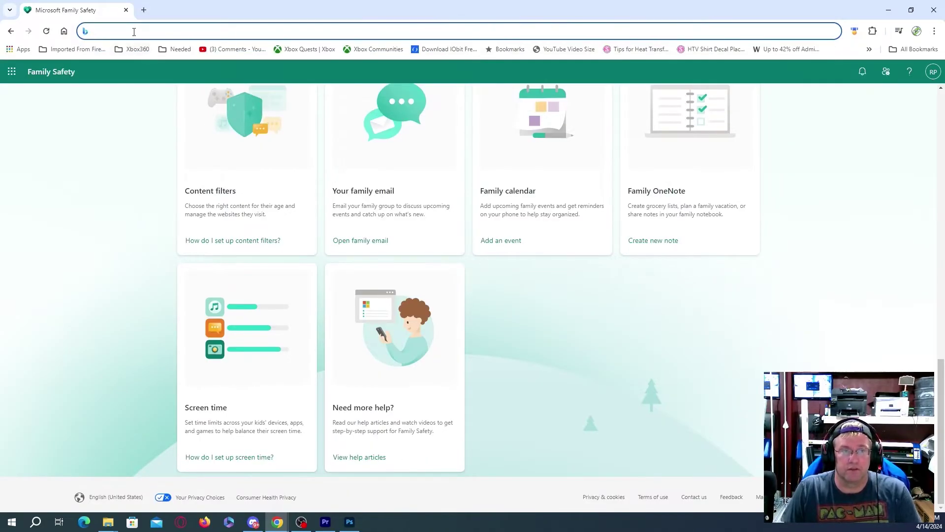
right_click(132, 32)
left_click(171, 136)
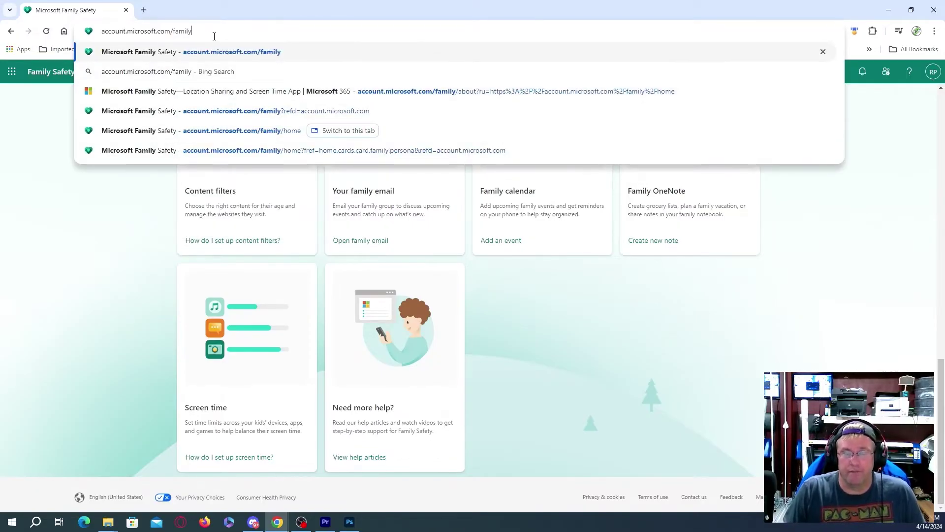
- Load the family page listing six members and briefly view the signed-in account menu
key("Return")
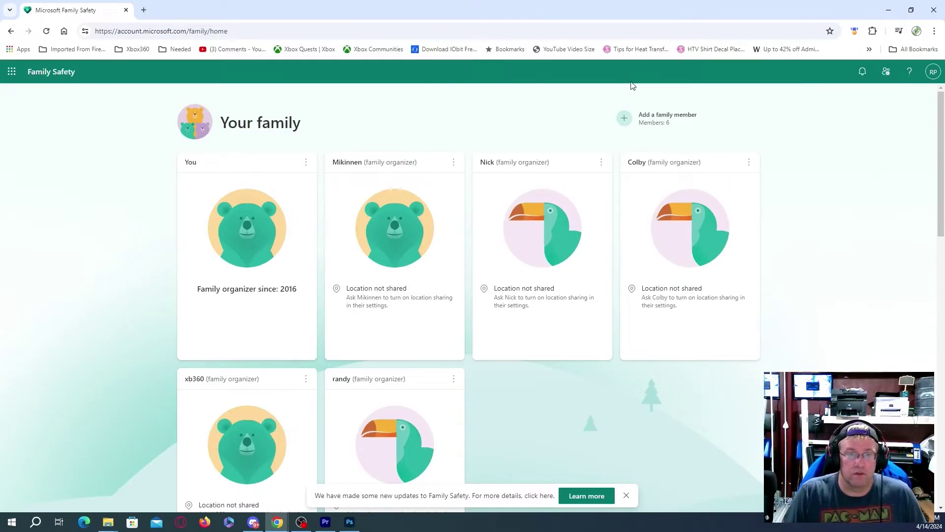
scroll(690, 172, "down", 1)
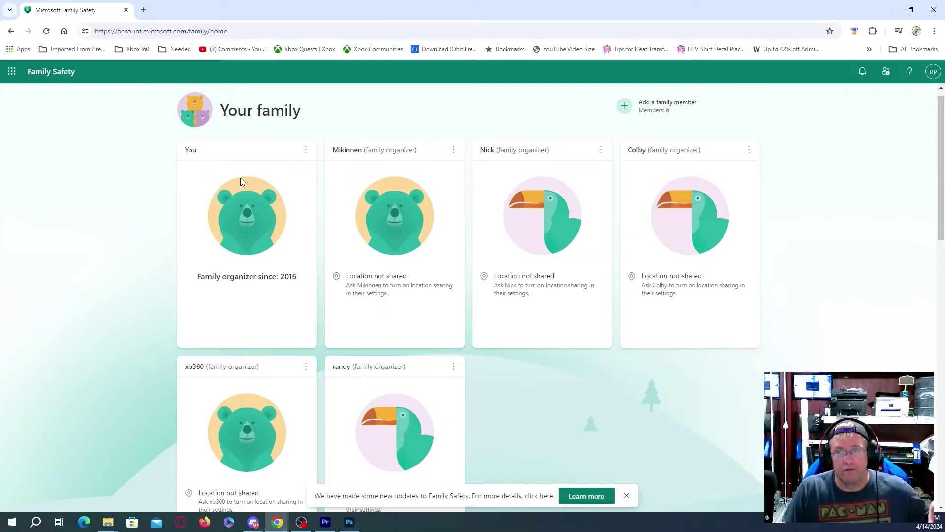
left_click(932, 72)
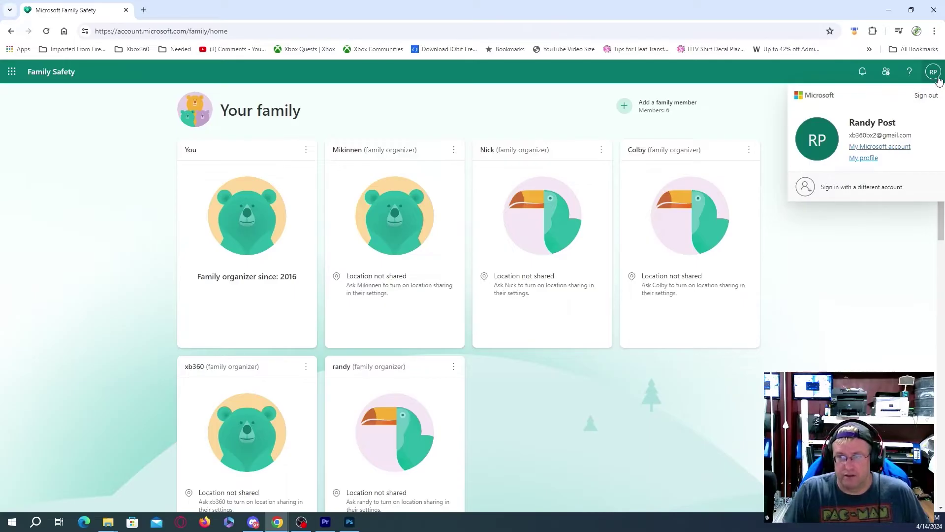
left_click(933, 73)
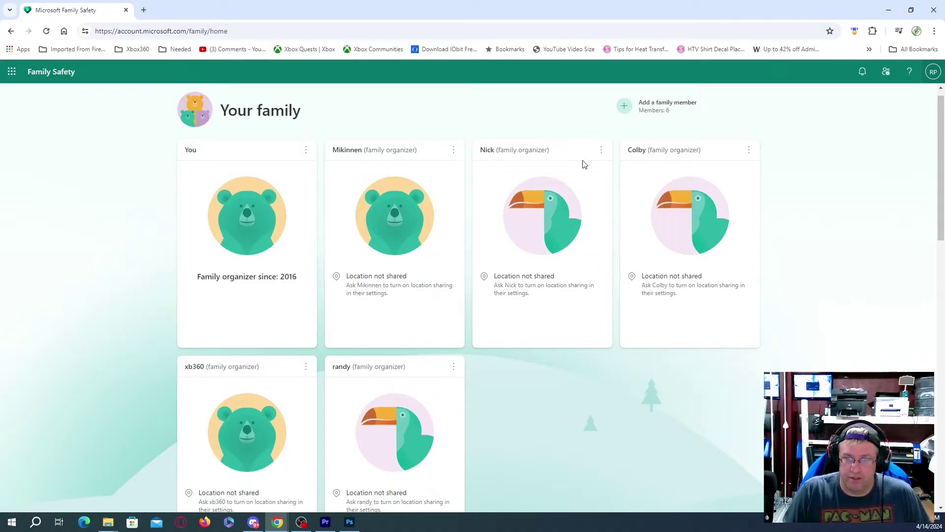
- Start adding a family member by creating an account that uses an existing email
left_click(650, 105)
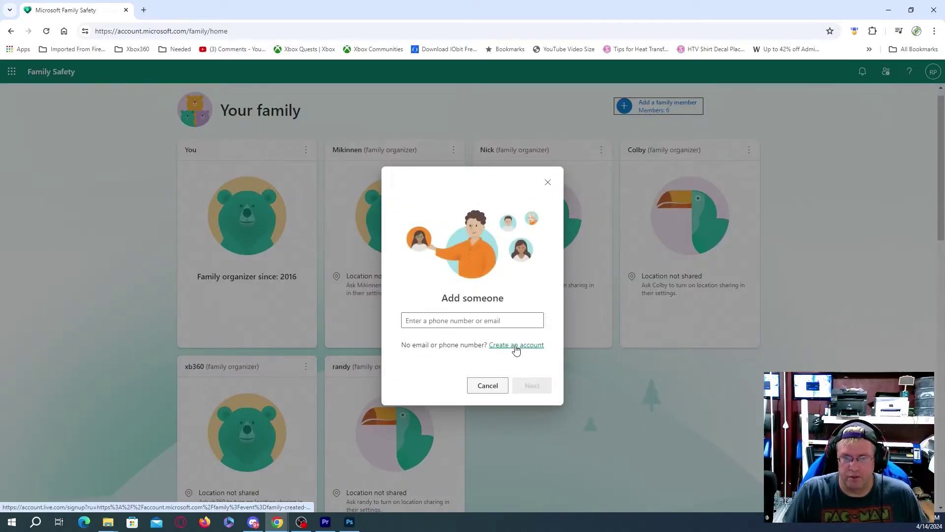
left_click(515, 347)
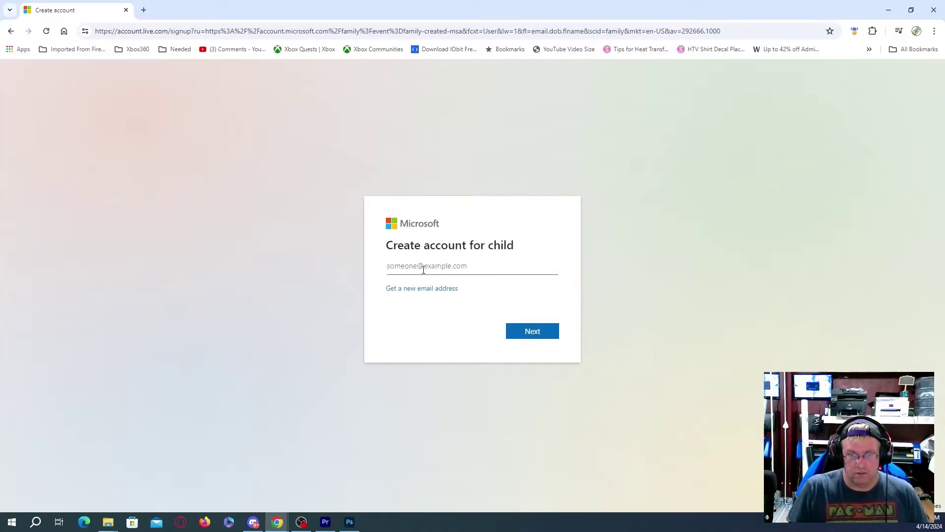
left_click(413, 290)
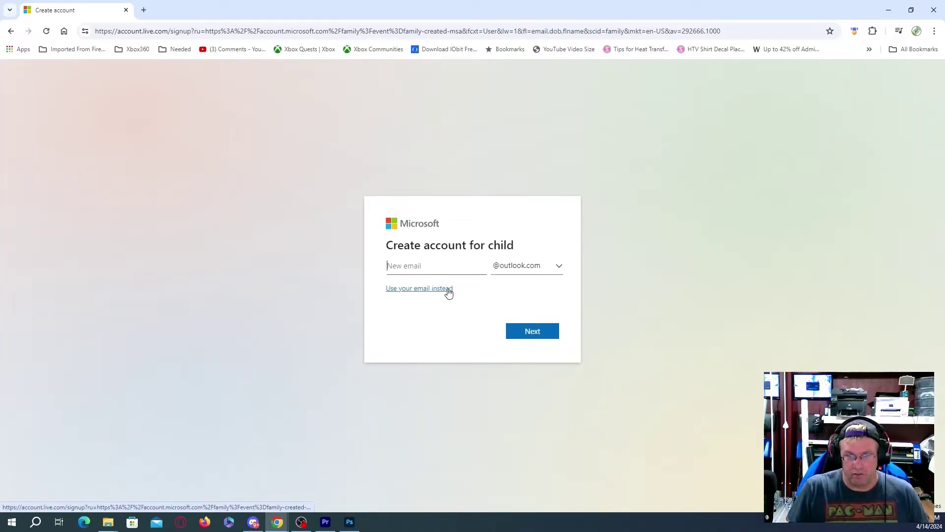
left_click(559, 267)
left_click(558, 267)
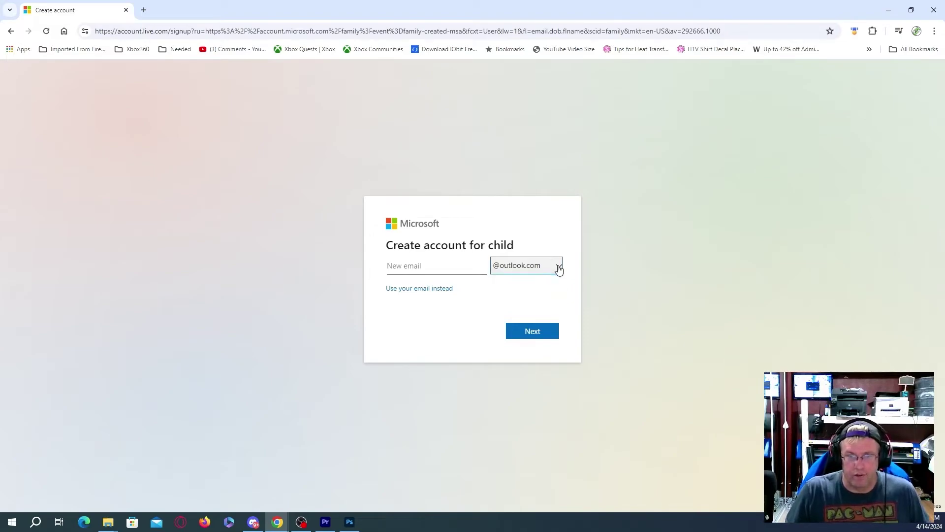
left_click(415, 292)
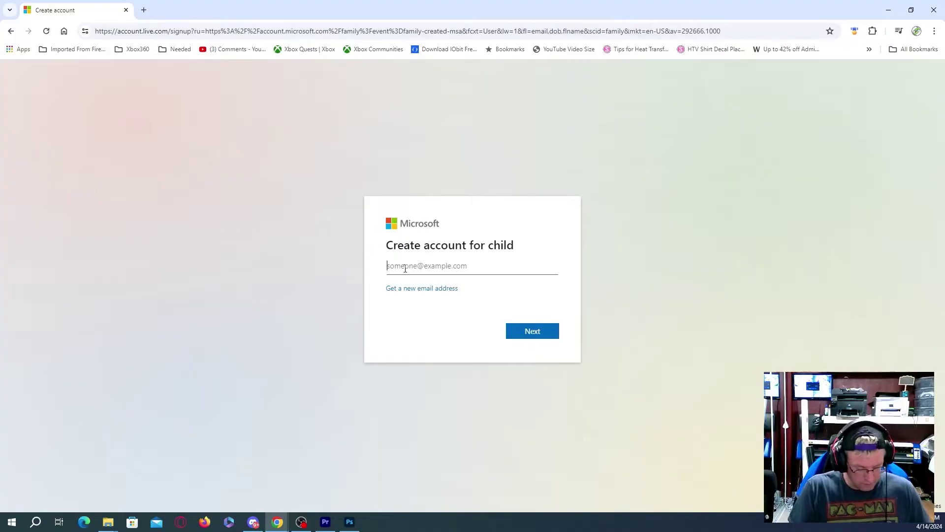
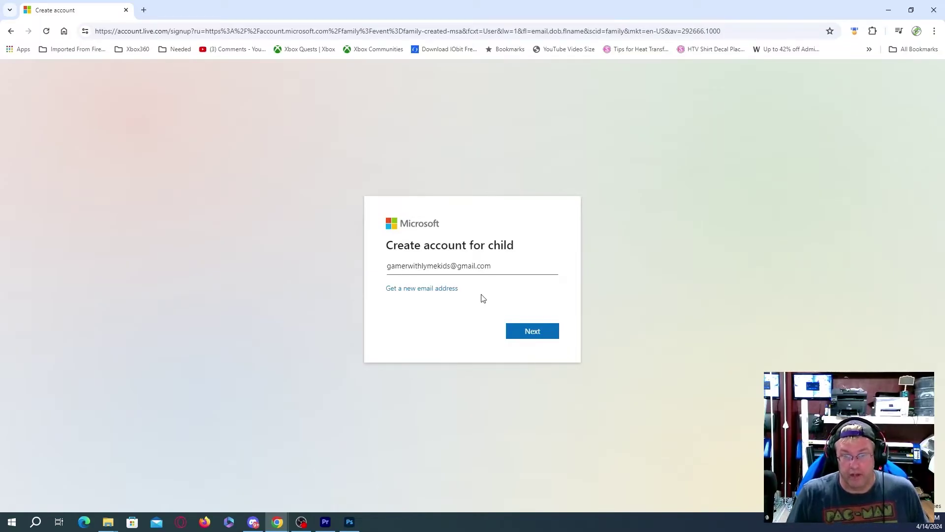
- Enter the child's Gmail address and continue to the password step
left_click(525, 326)
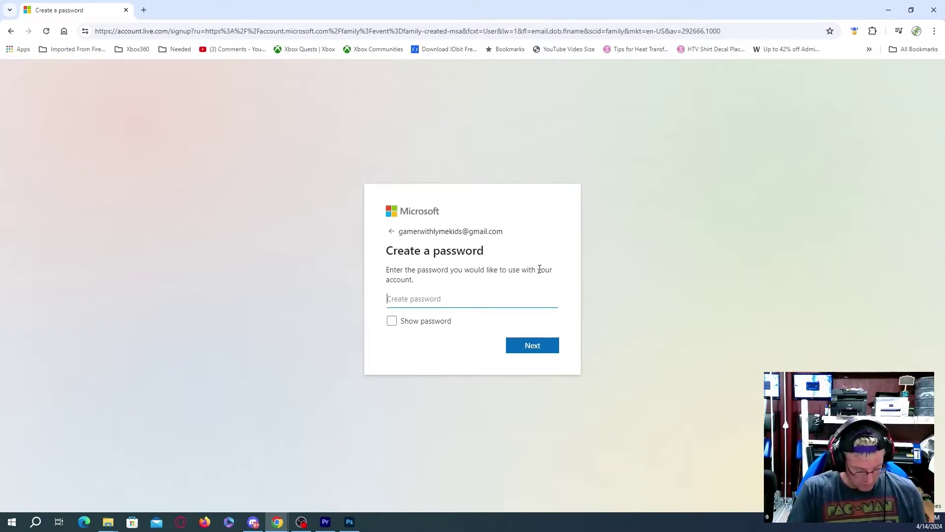
- Give the child account a password and the name Kids Account
type("•••••••")
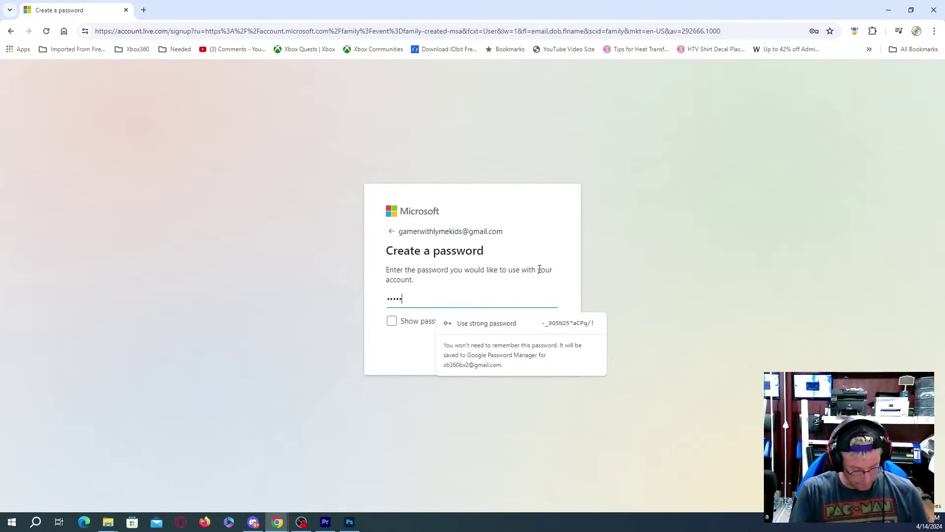
type("••••")
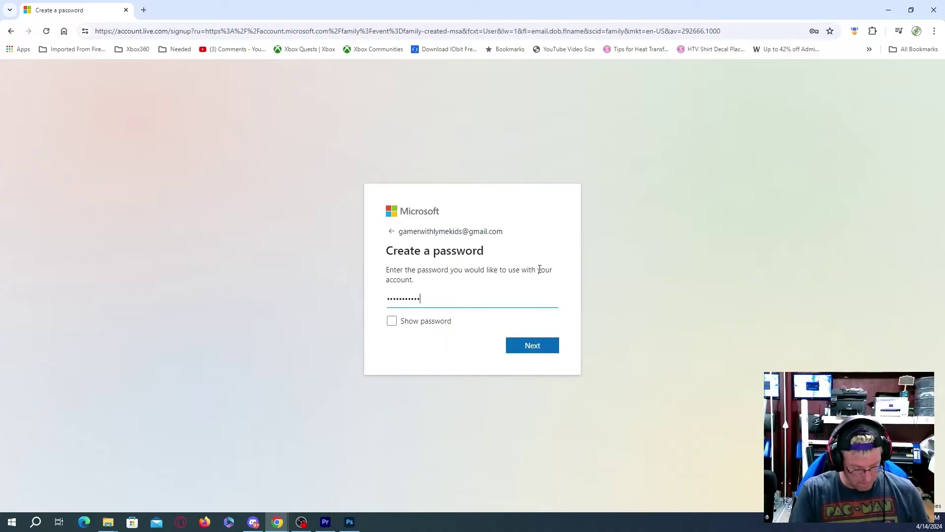
type("•••")
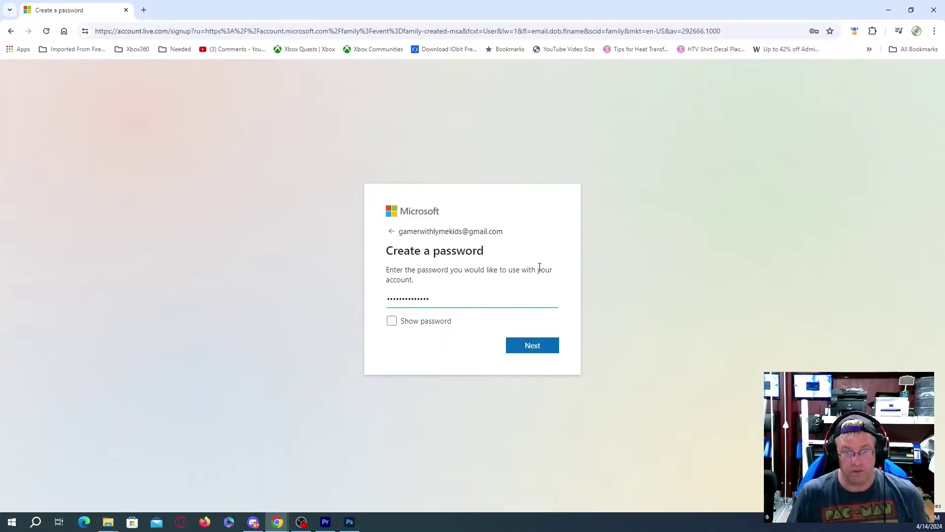
left_click(520, 347)
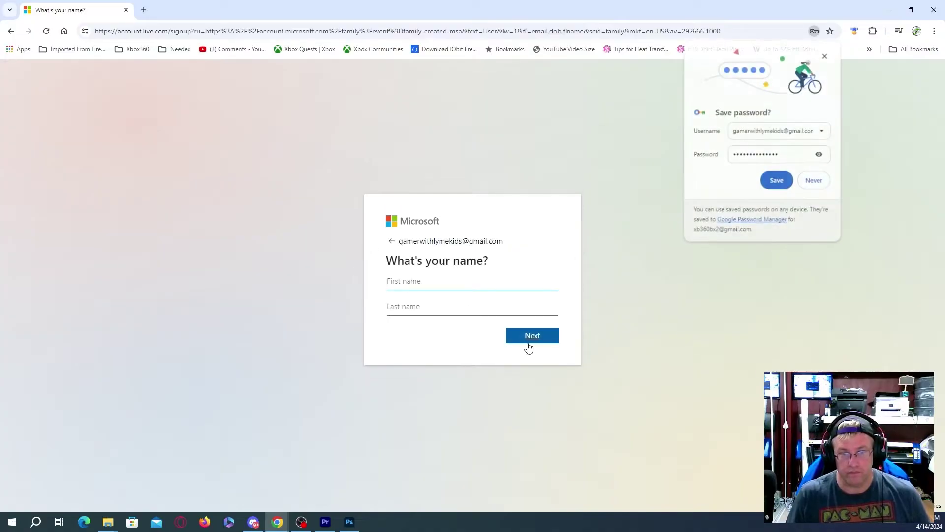
left_click(410, 283)
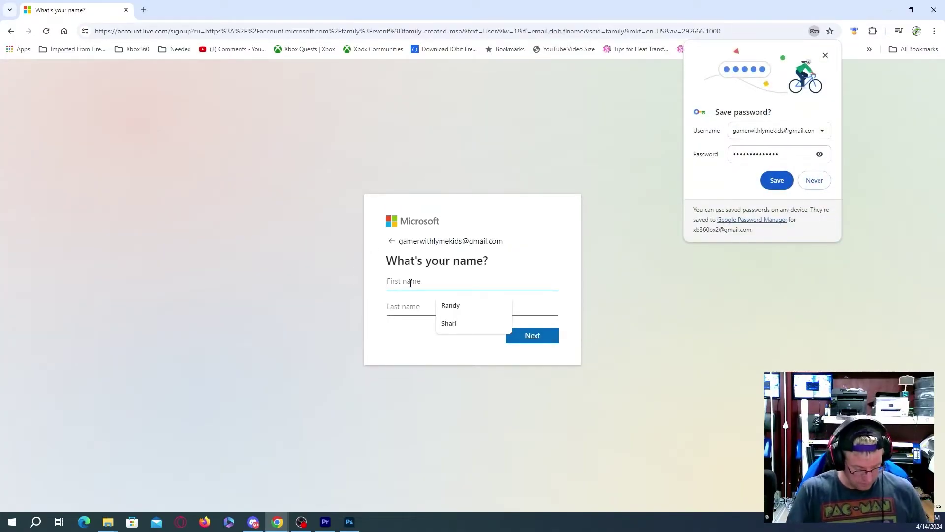
type("Kids")
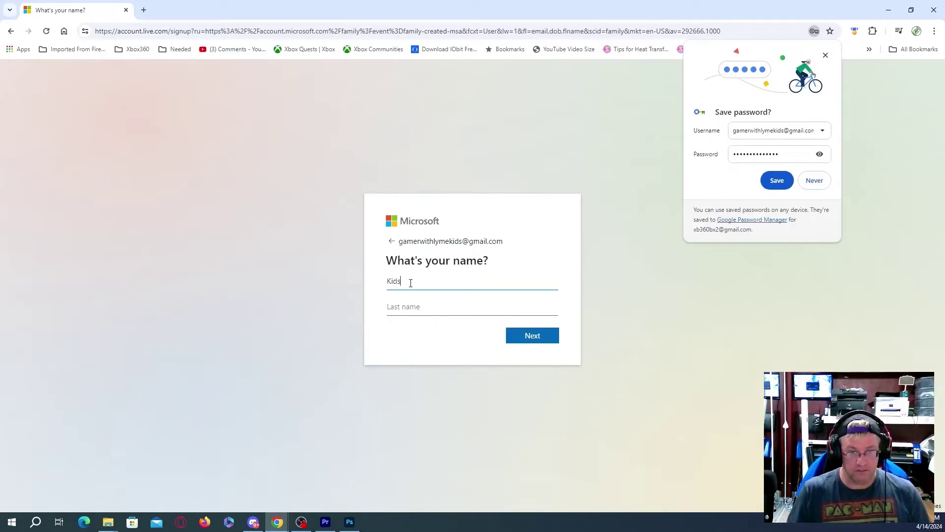
left_click(405, 302)
type("Account")
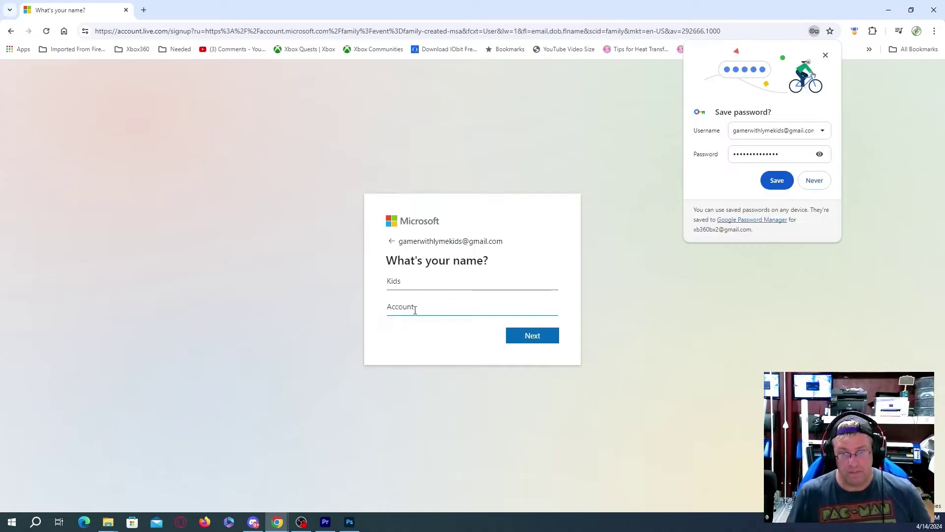
left_click(530, 336)
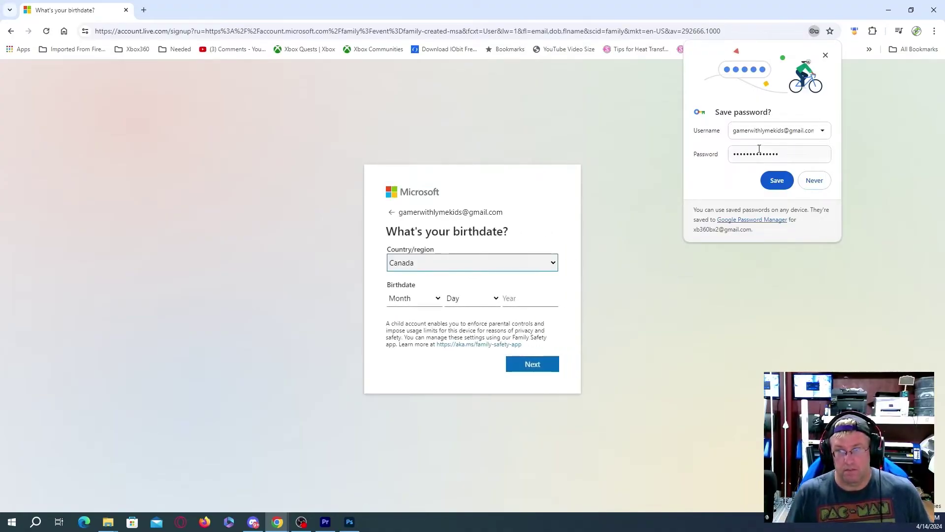
- Save the password in the browser and choose January 1 as birth month and day
left_click(777, 180)
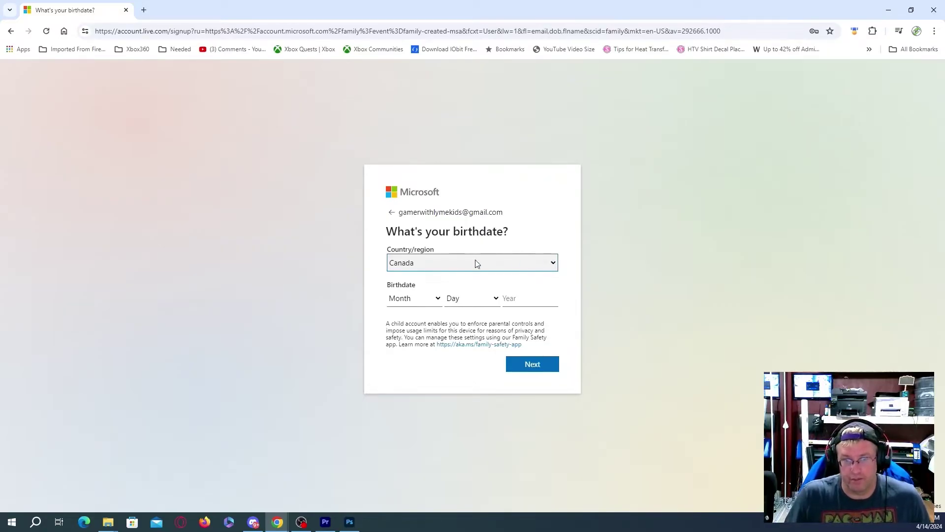
left_click(435, 301)
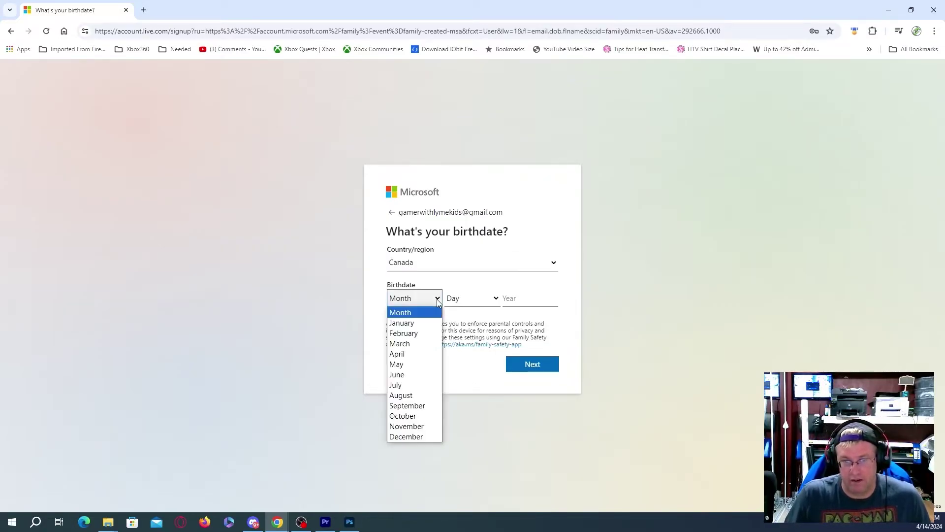
left_click(422, 323)
left_click(496, 299)
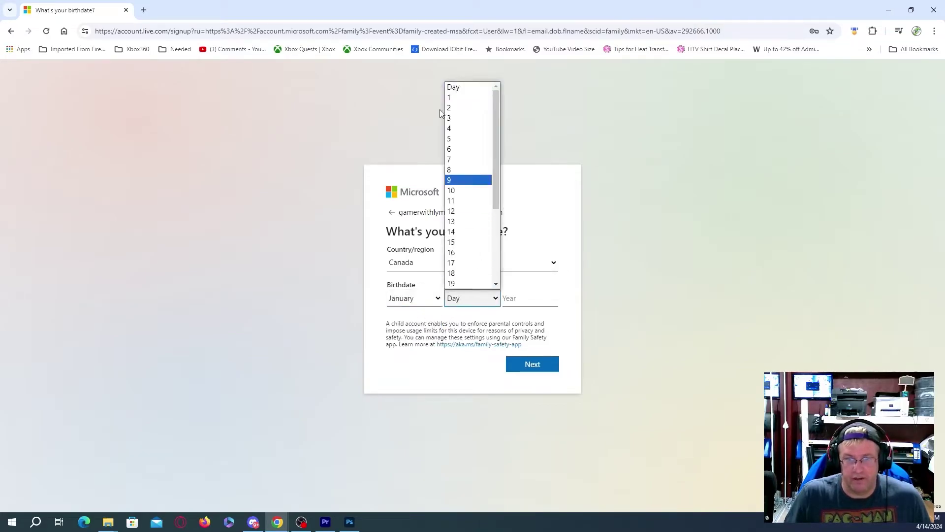
left_click(455, 98)
- Enter 2012 as the birth year and submit the birthdate
left_click(534, 296)
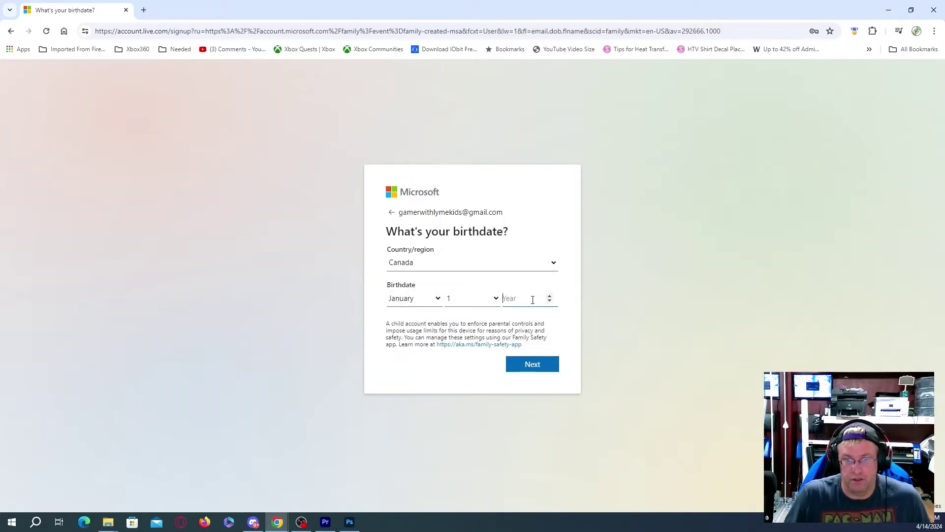
type("1905")
double_click(513, 296)
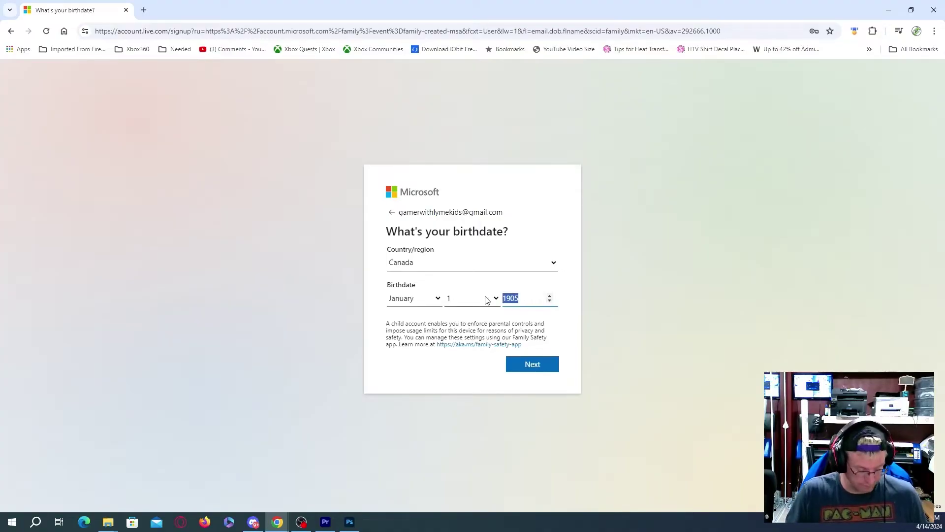
type("19")
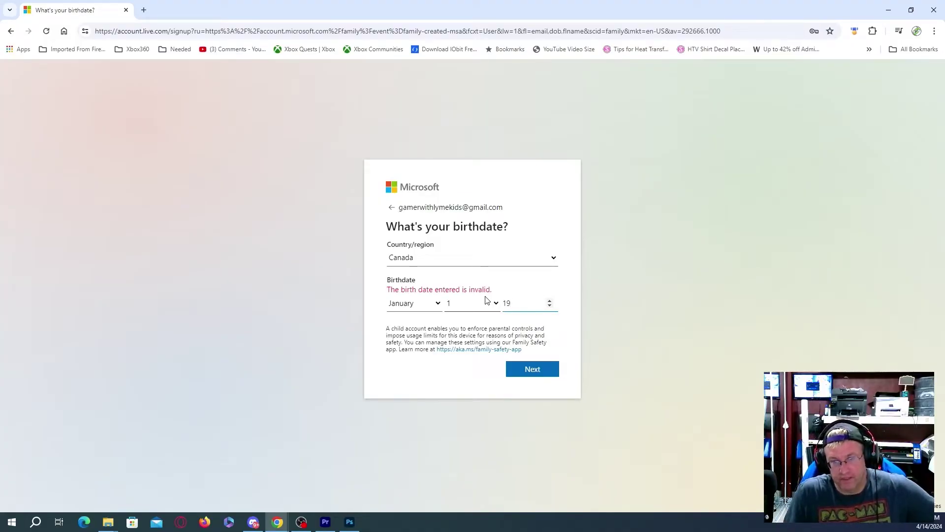
key("BackSpace")
key("BackSpace")
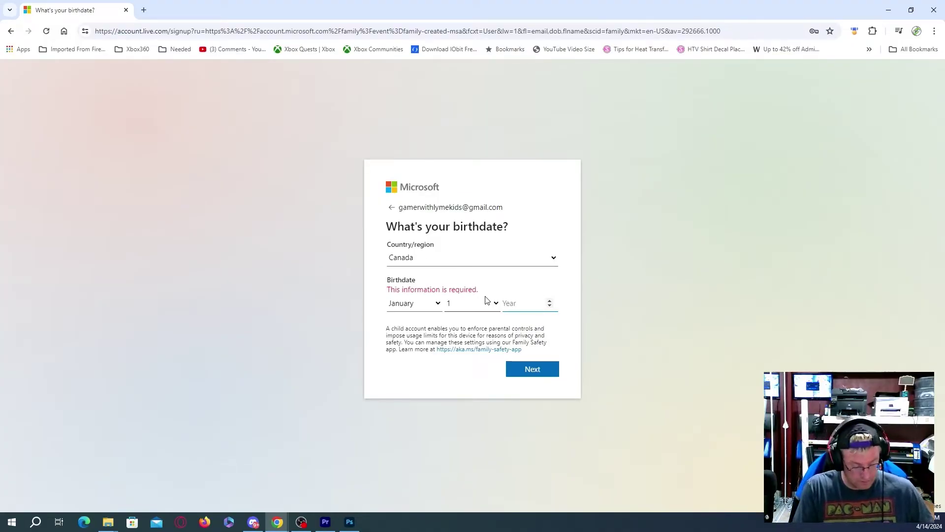
type("20")
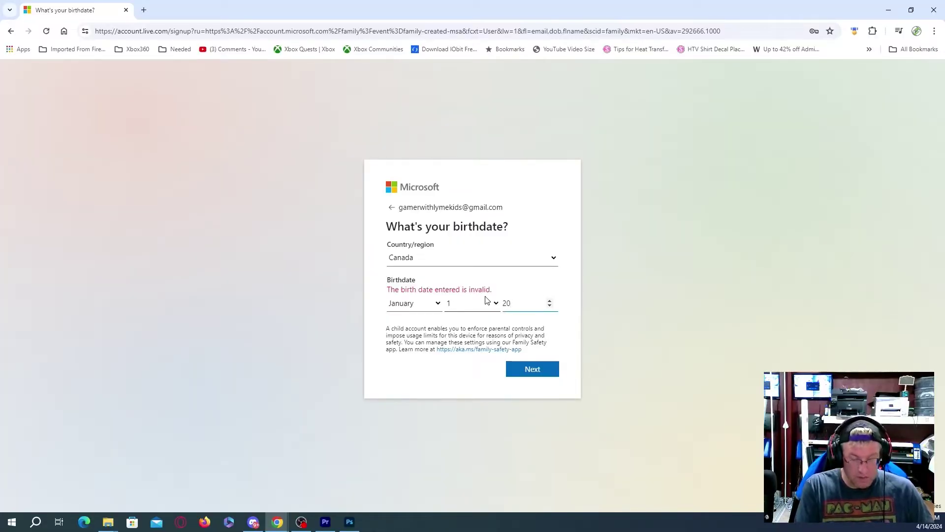
type("1")
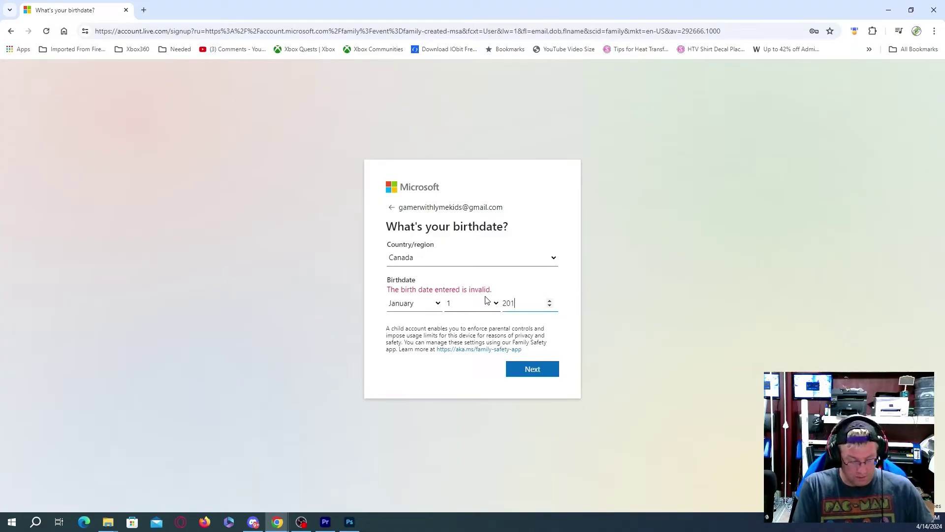
type("8")
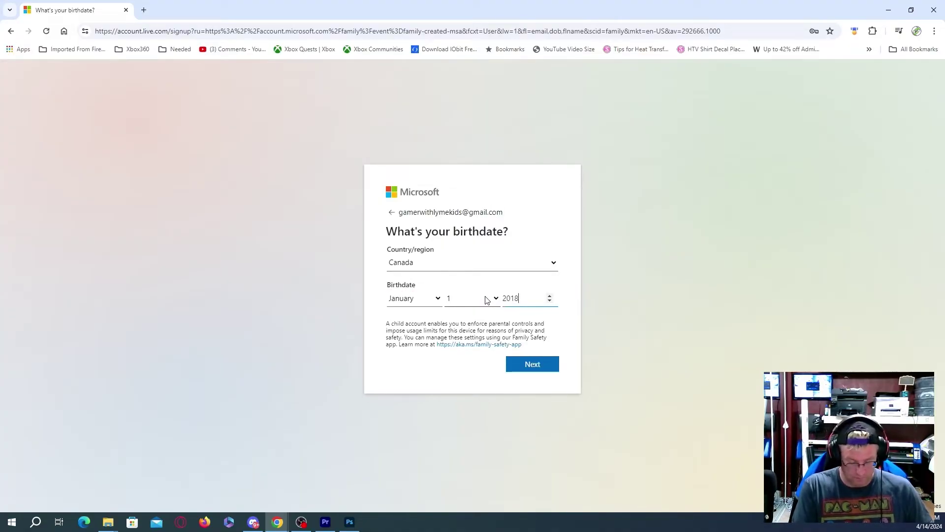
key("BackSpace")
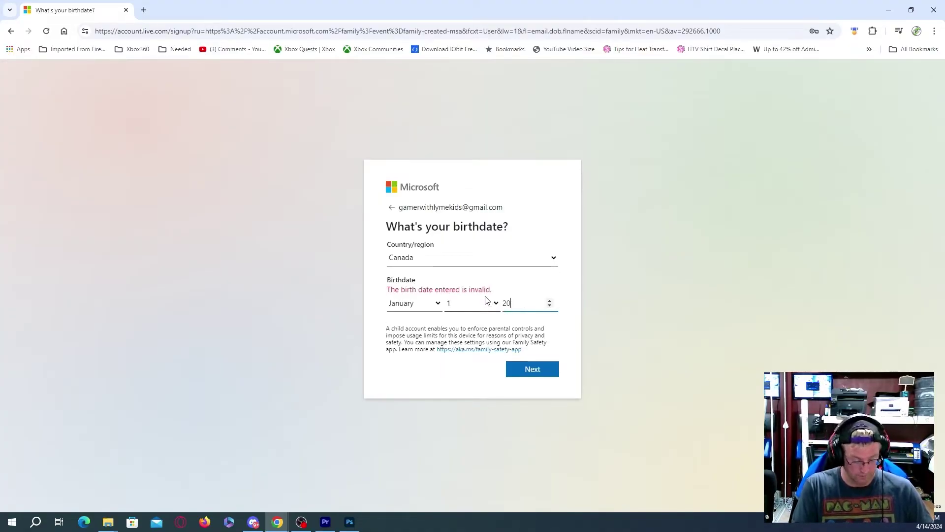
type("2")
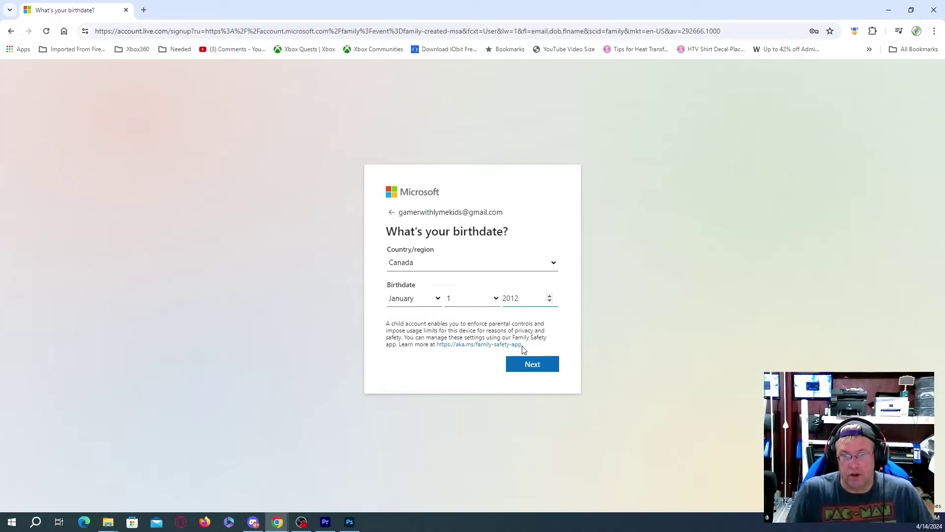
left_click(533, 364)
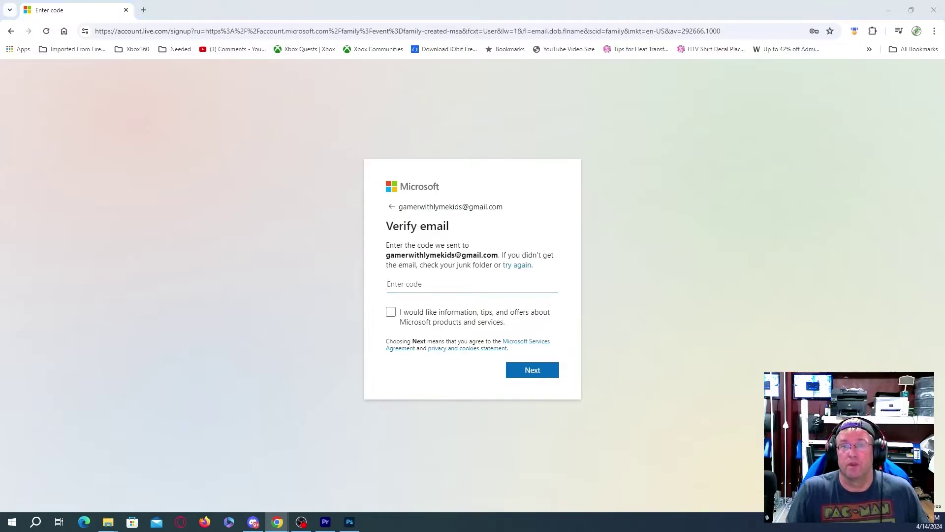
- Look up the emailed verification code and type it into the Enter code field
key("alt+Tab")
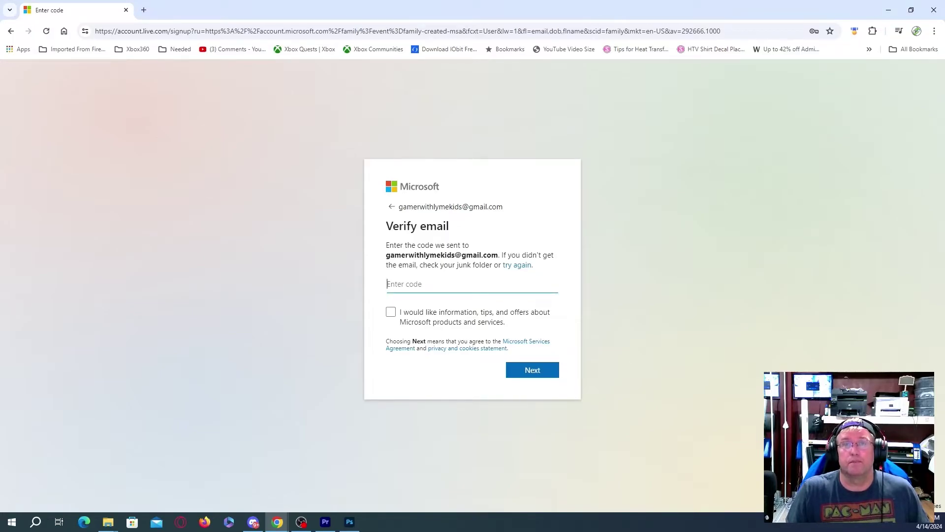
key("alt+Tab")
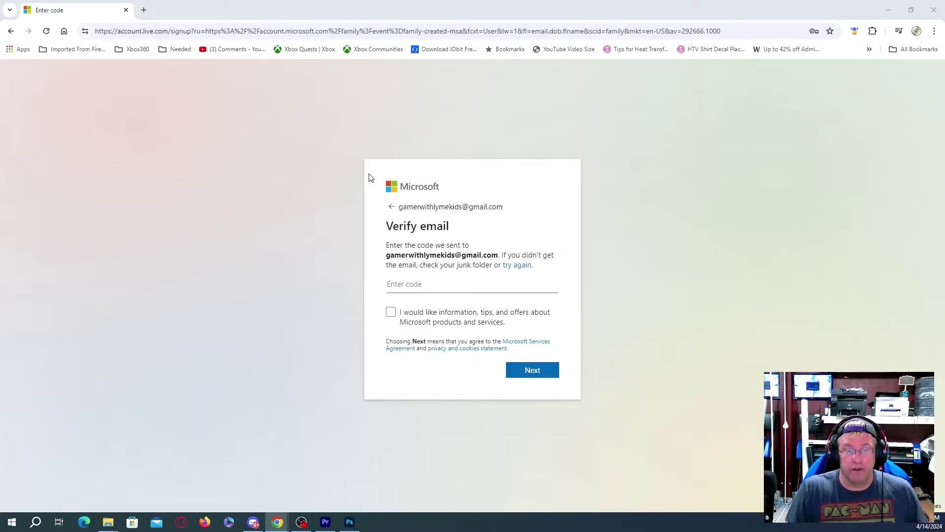
left_click(423, 289)
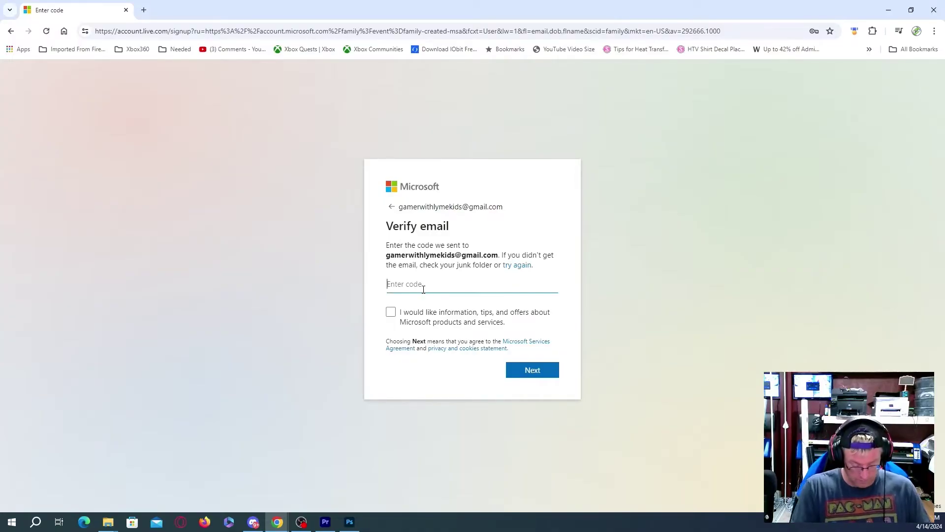
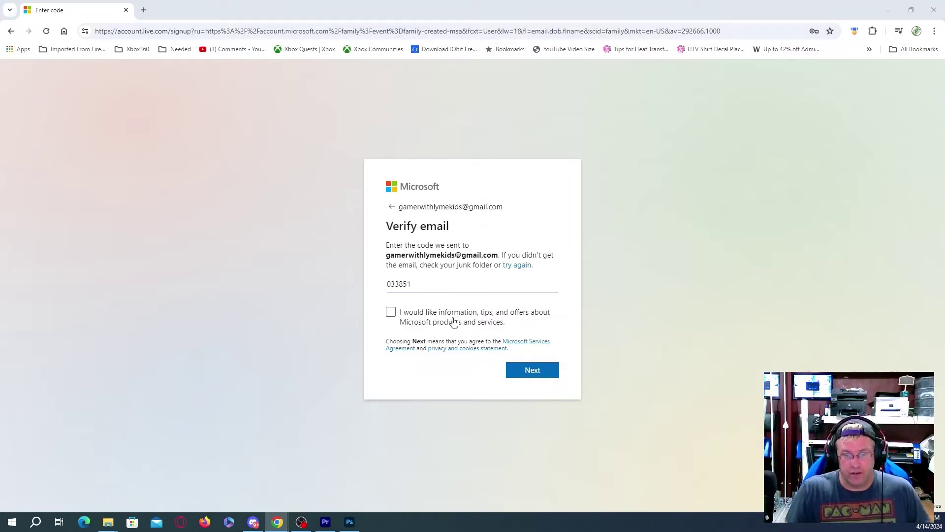
- Submit the verification code and solve the first rotate-the-object puzzle
left_click(542, 372)
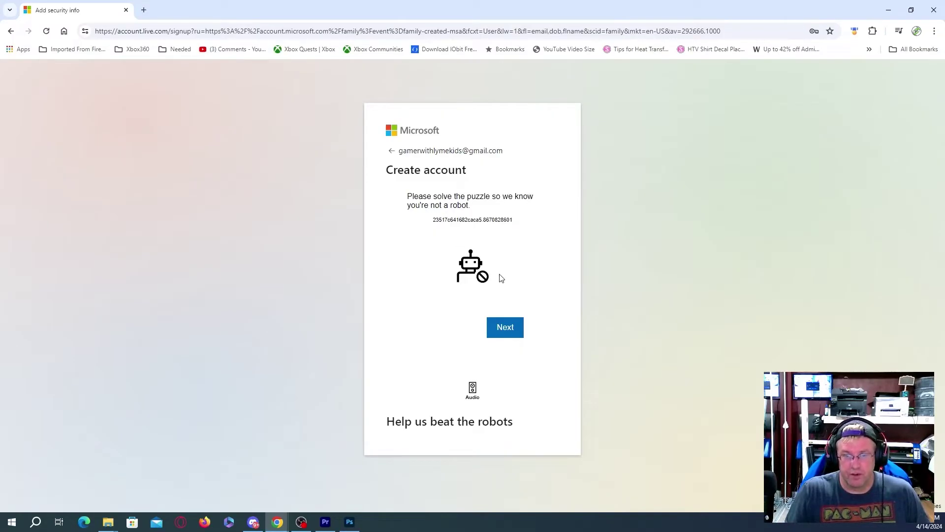
left_click(504, 329)
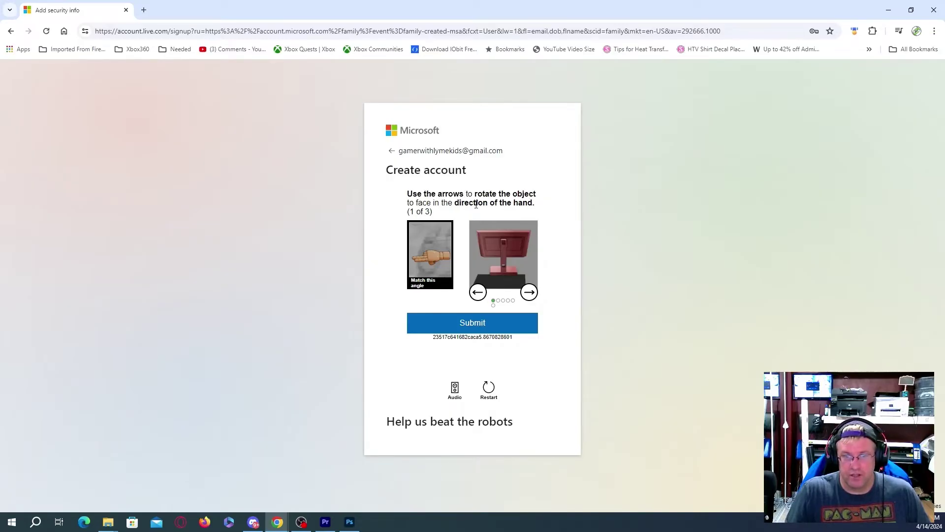
left_click(477, 292)
left_click(477, 292)
left_click(478, 291)
left_click(477, 292)
left_click(477, 292)
left_click(529, 291)
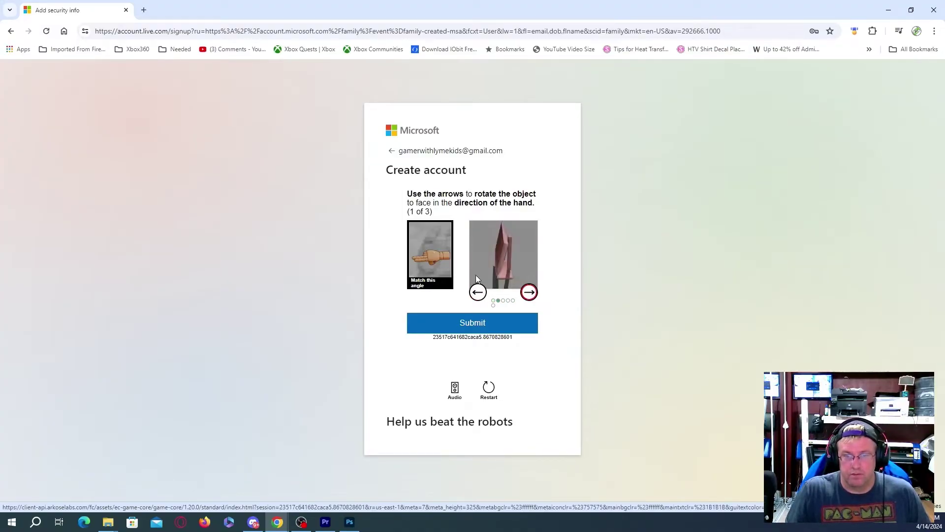
left_click(471, 323)
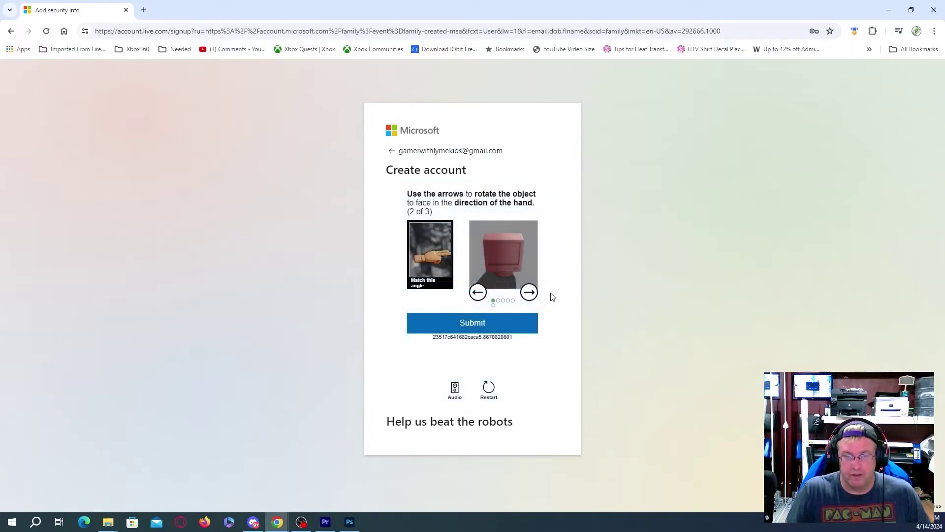
- Solve the second and third rotation puzzles to finish the robot check
left_click(529, 291)
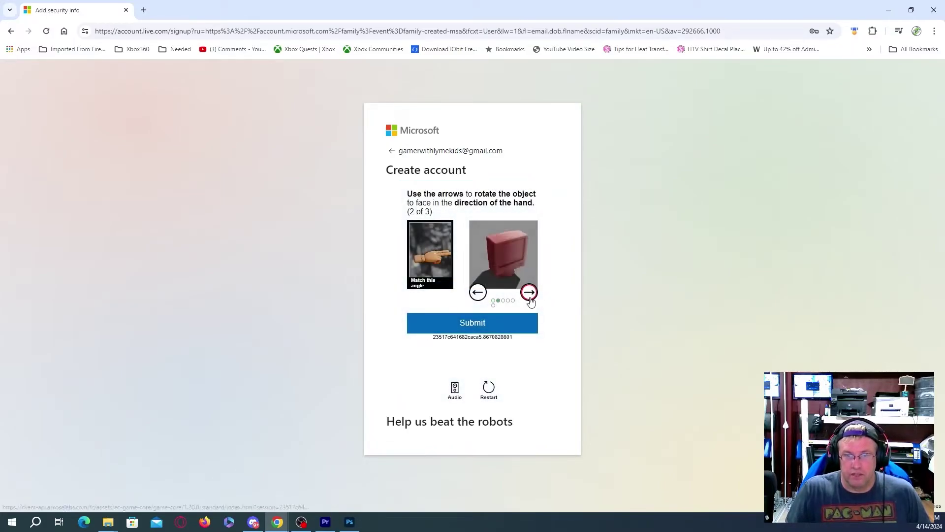
left_click(528, 292)
left_click(490, 323)
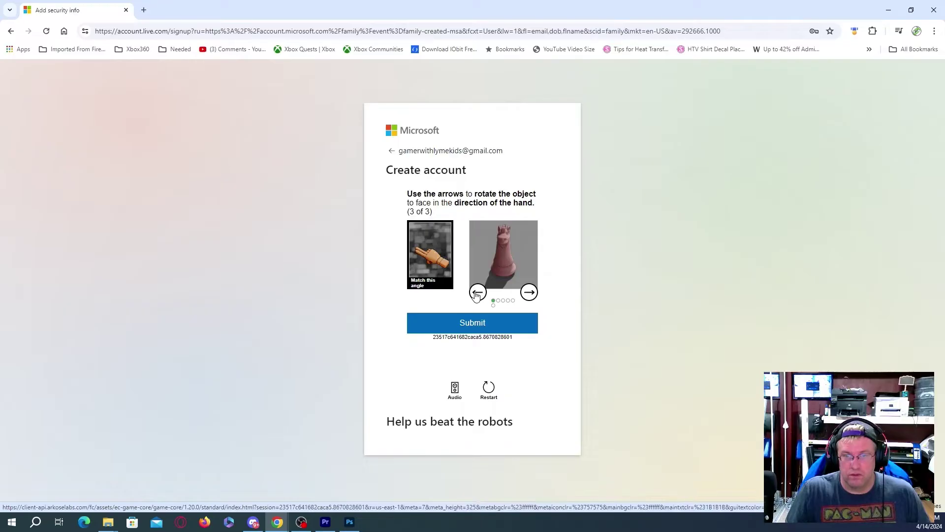
left_click(476, 293)
left_click(476, 293)
left_click(477, 293)
left_click(477, 294)
left_click(477, 293)
left_click(476, 293)
left_click(492, 329)
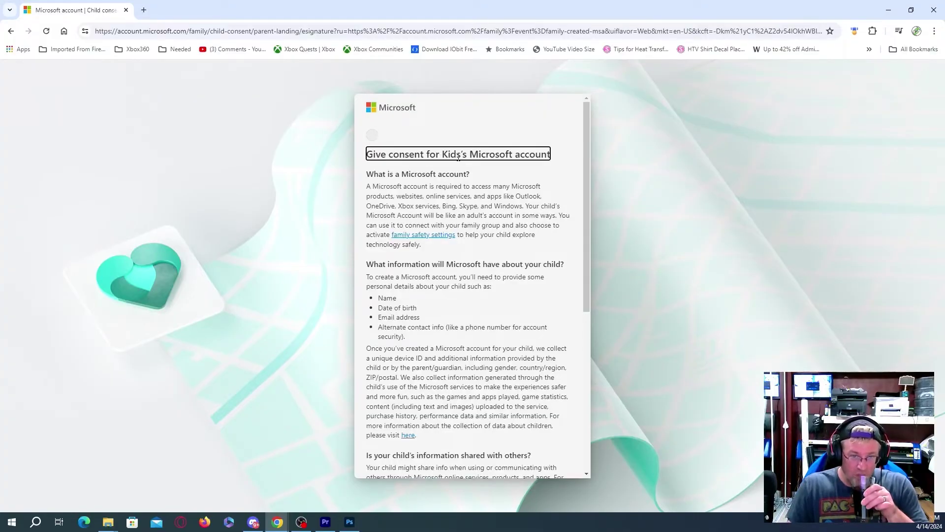
- Sign the parental consent with the parent's name, fixing its capital letter, and agree
scroll(457, 183, "down", 6)
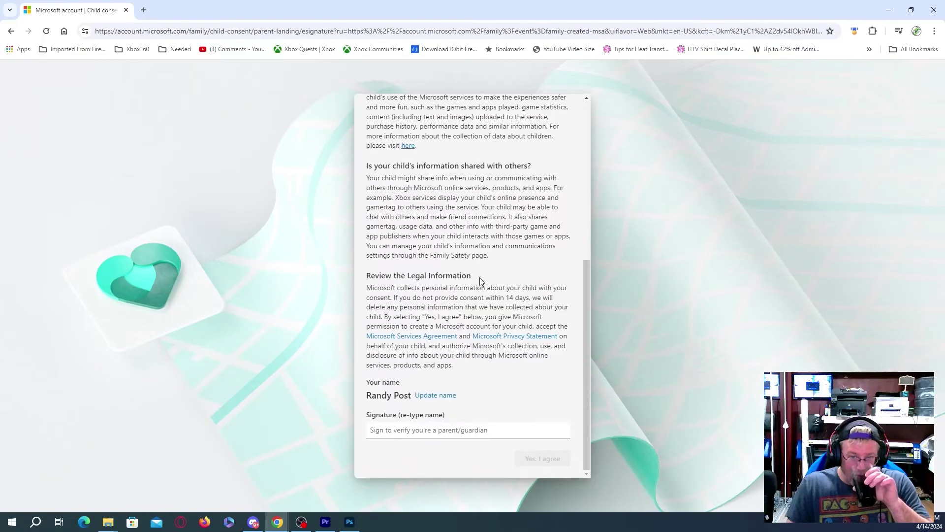
left_click(465, 431)
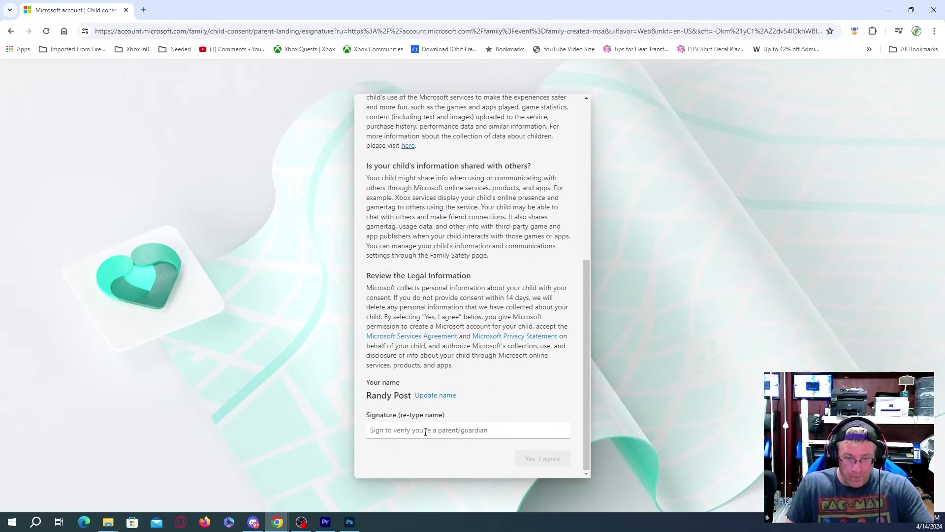
left_click(388, 429)
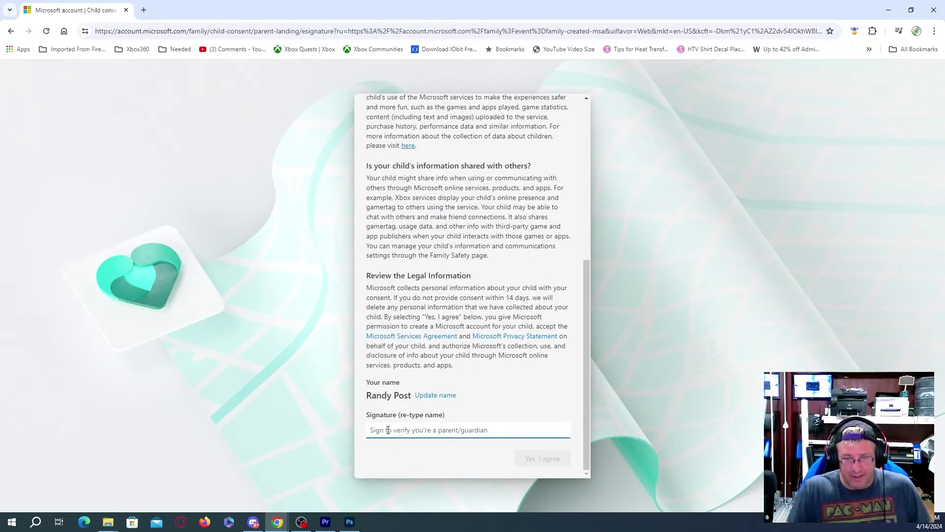
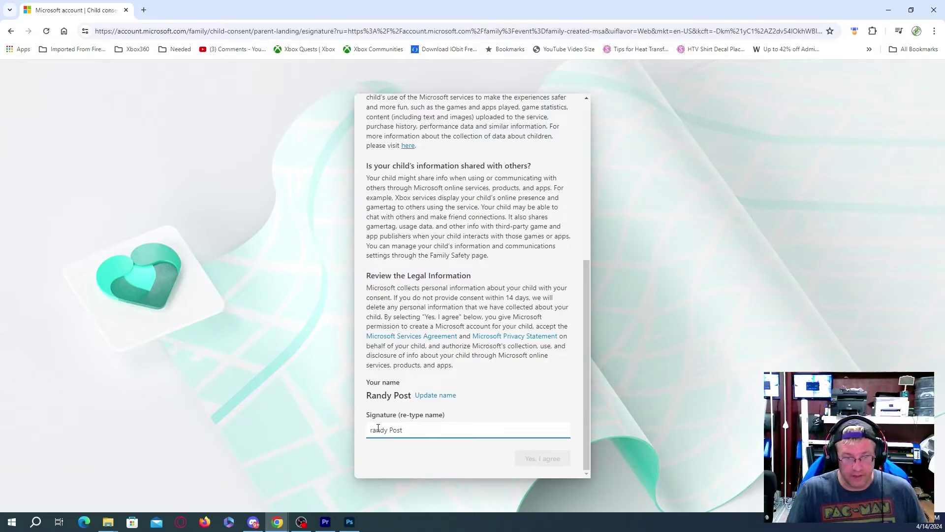
left_click(373, 429)
key("BackSpace")
type("R")
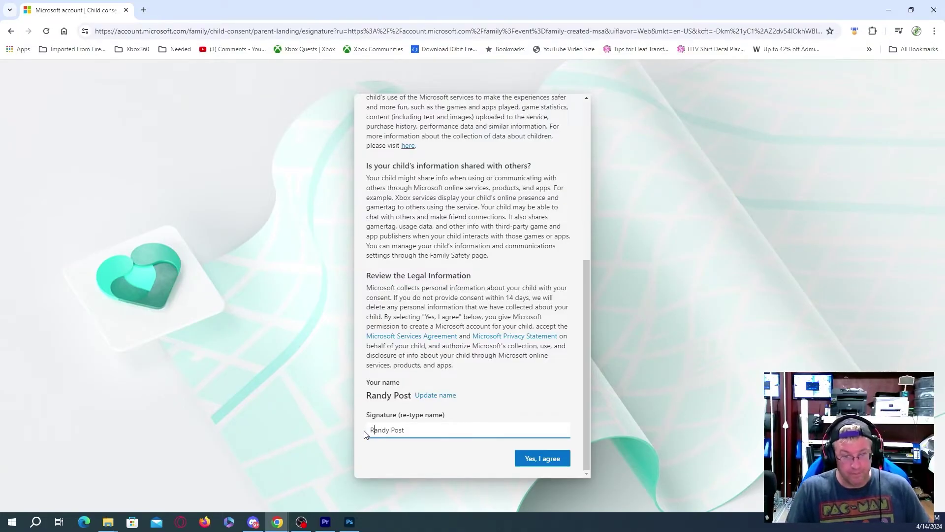
left_click(543, 463)
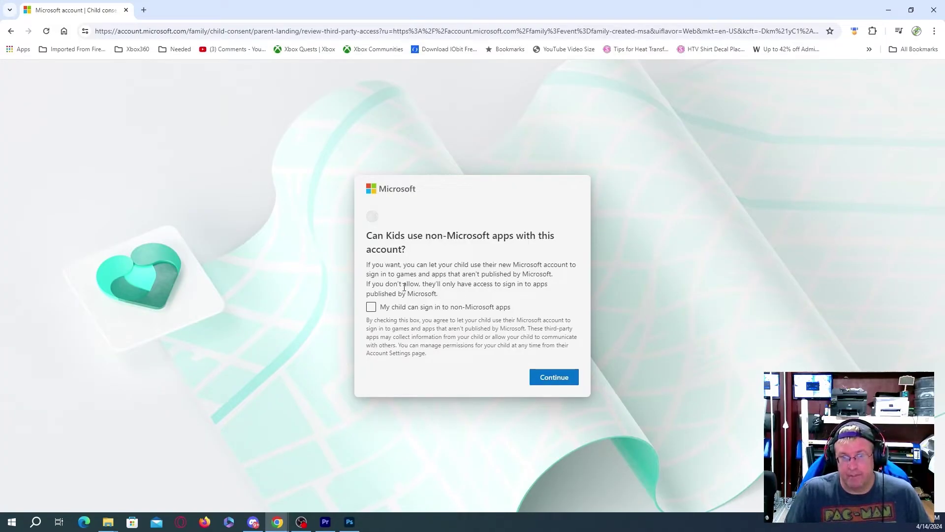
- Tick 'My child can sign in to non-Microsoft apps' and continue
left_click(372, 310)
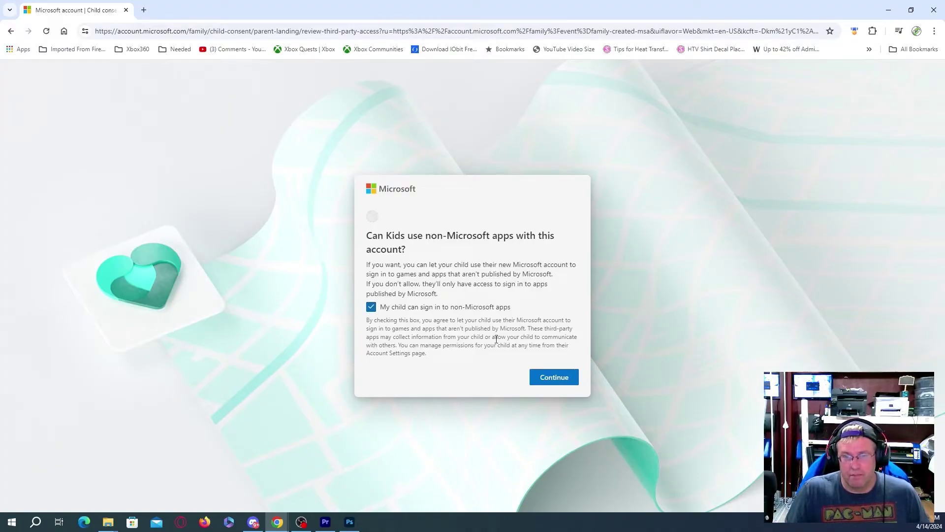
left_click(559, 378)
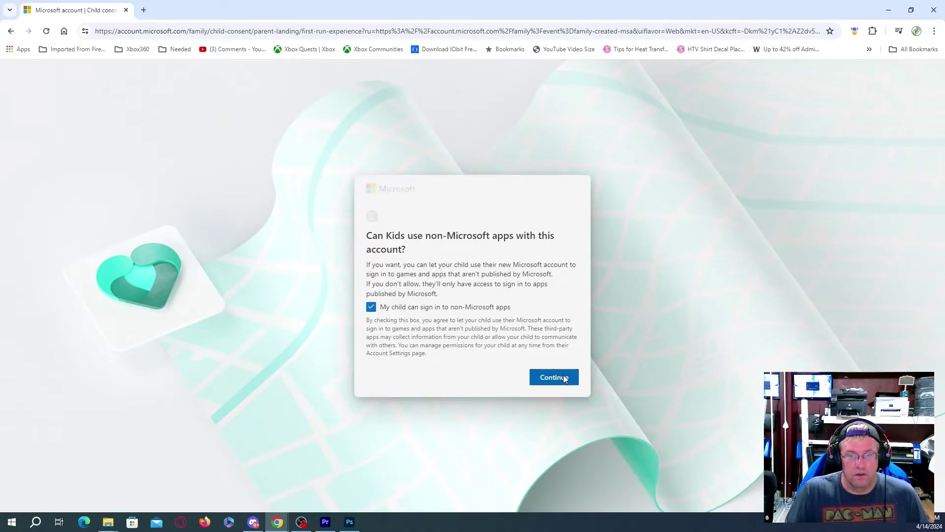
- Continue to the account-created confirmation, leaving Device screentime limit at No limits
left_click(564, 377)
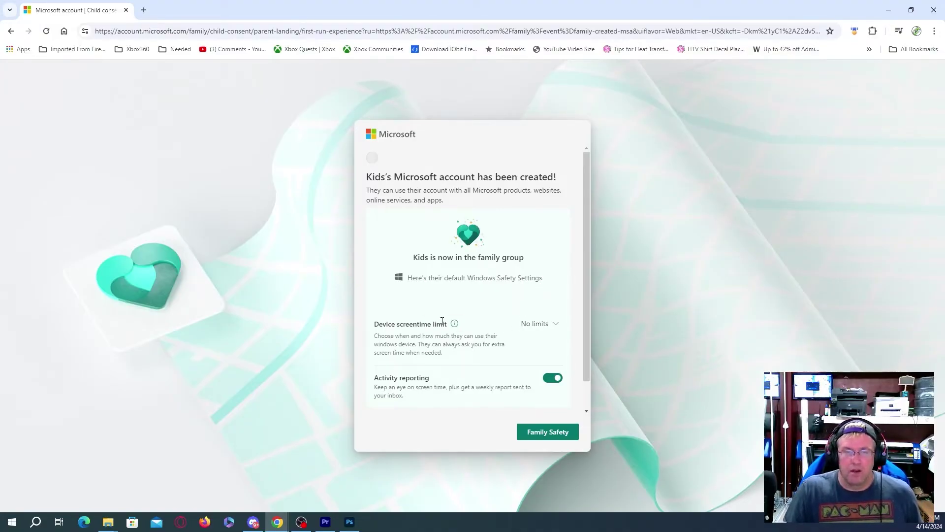
scroll(477, 349, "down", 1)
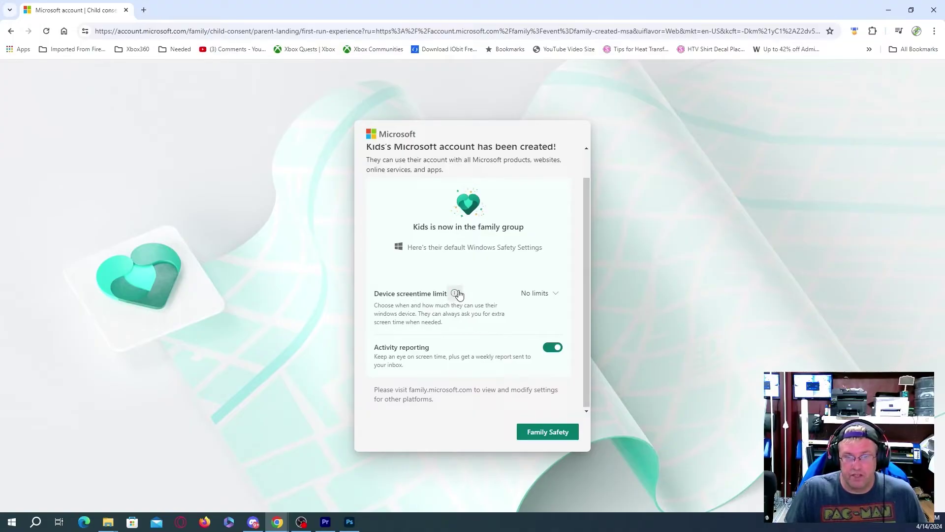
left_click(557, 297)
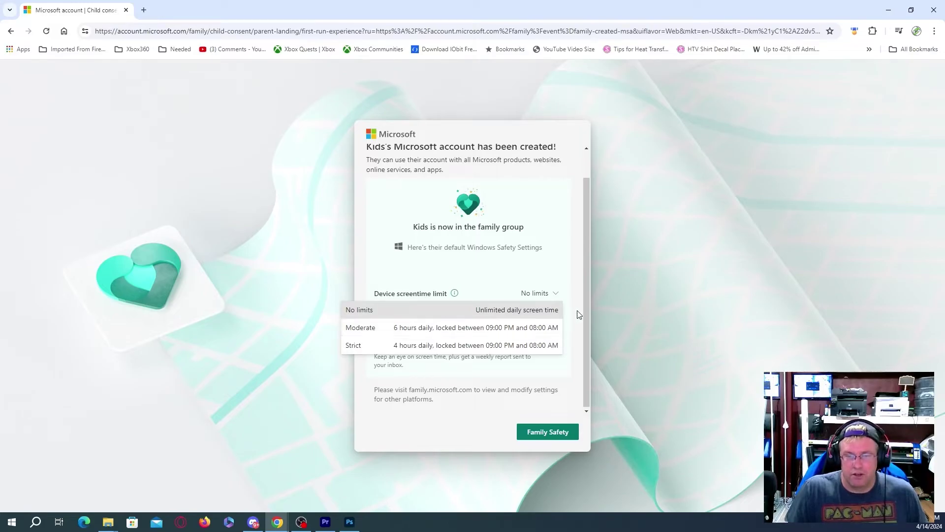
left_click(592, 309)
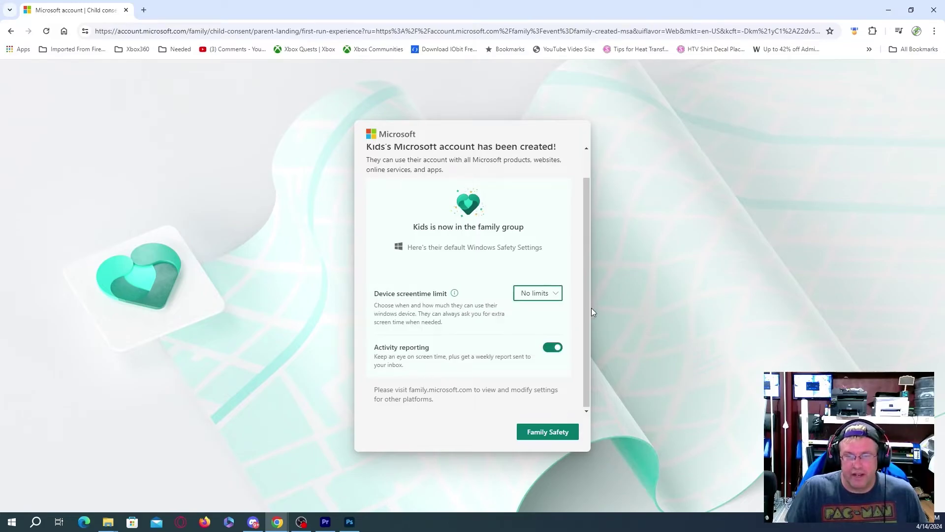
- In Kids's Family Safety settings, keep the age rating at 12 and send the activity e-mail
left_click(551, 431)
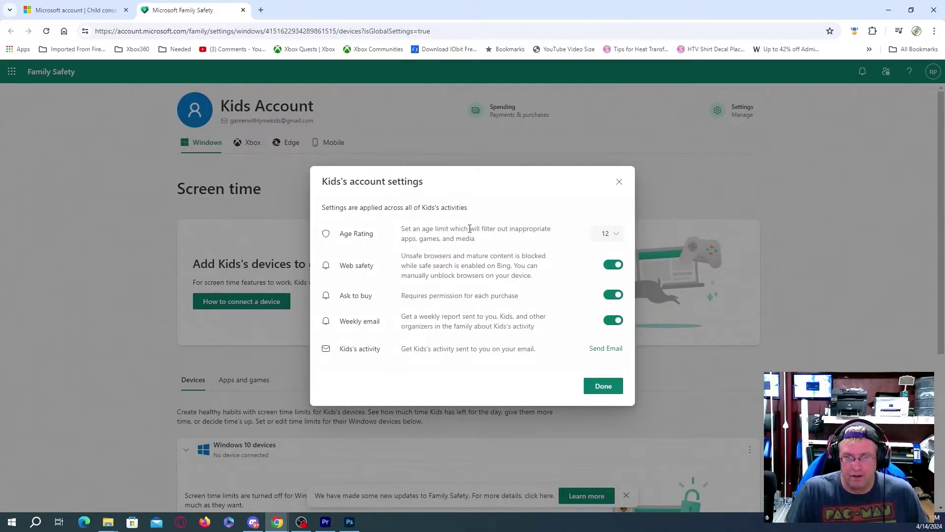
left_click(614, 237)
left_click(619, 238)
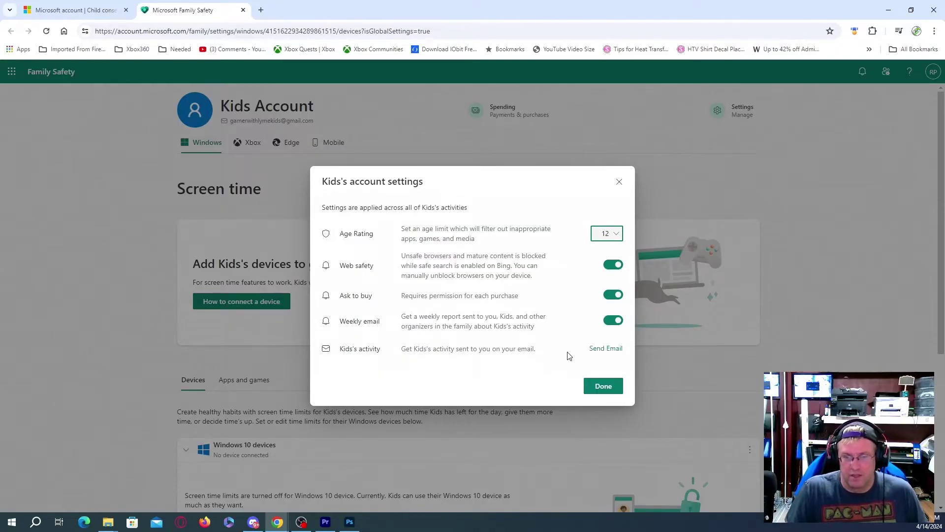
left_click(604, 349)
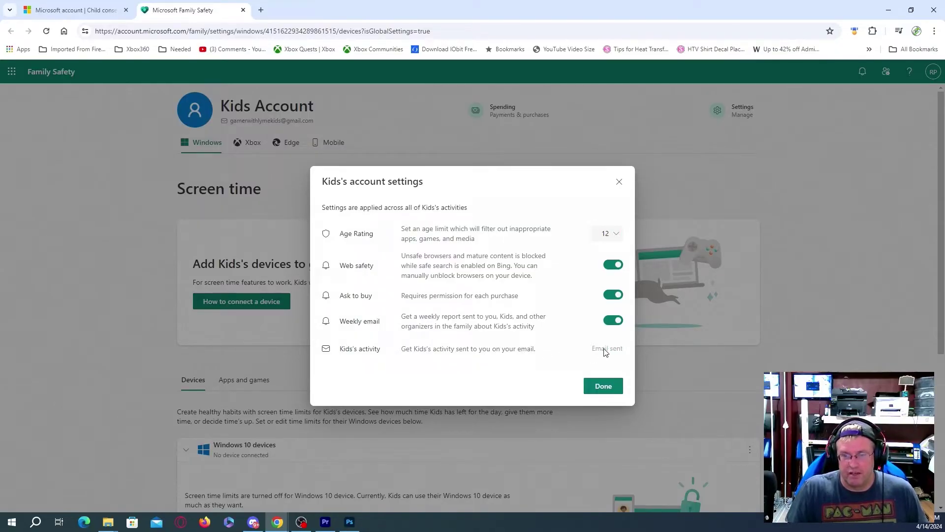
left_click(608, 389)
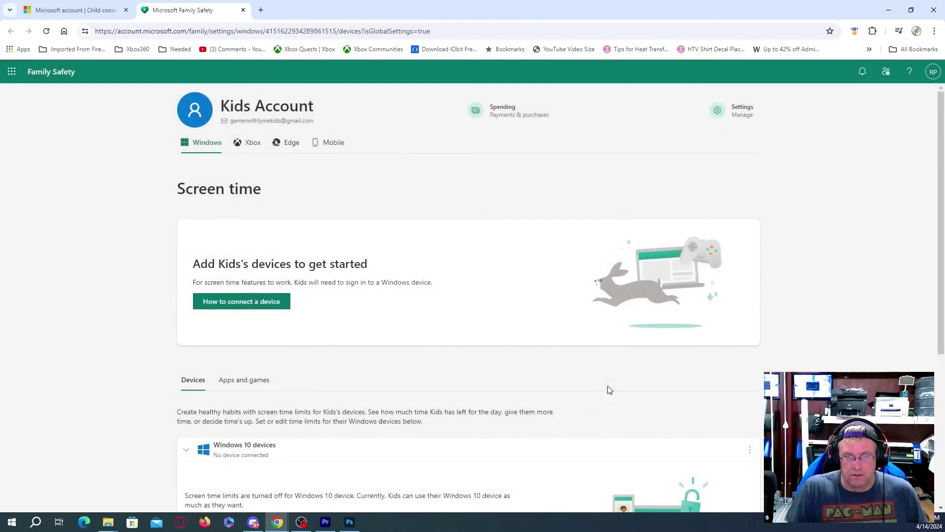
scroll(395, 312, "down", 3)
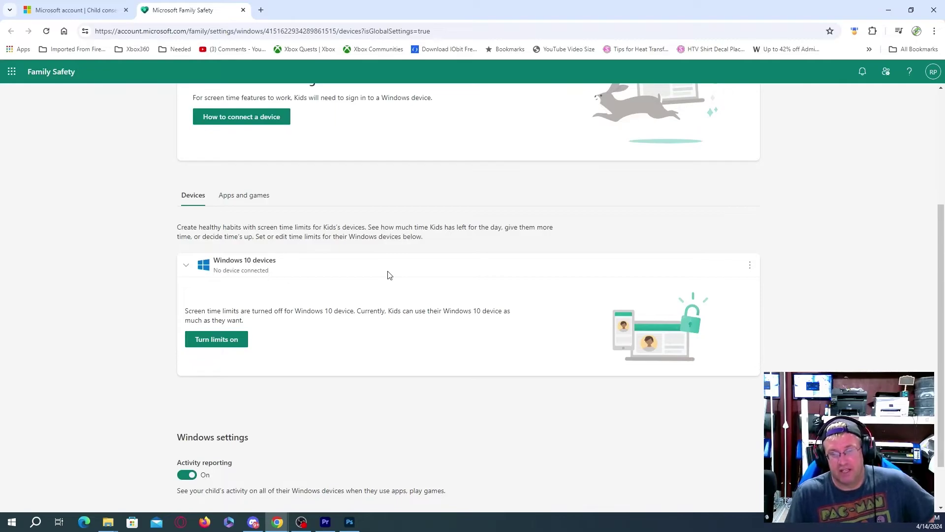
scroll(541, 325, "down", 1)
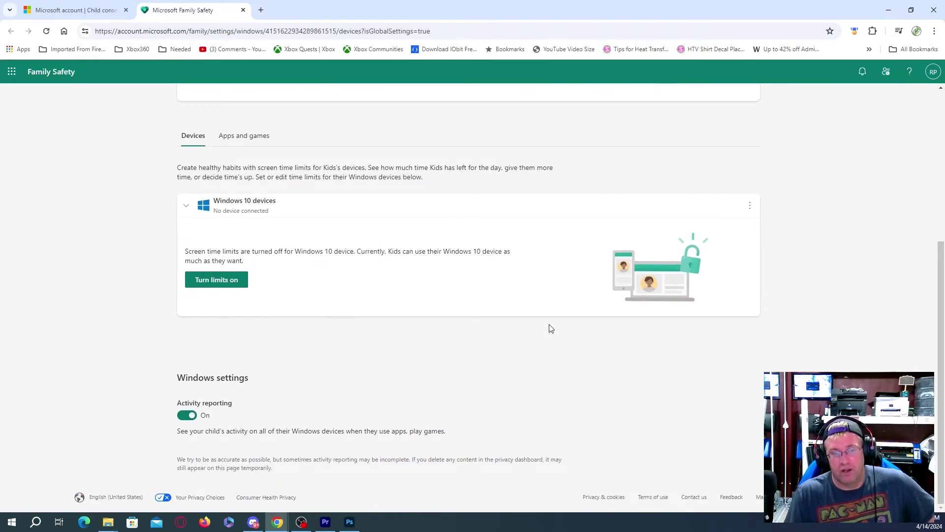
scroll(493, 295, "up", 8)
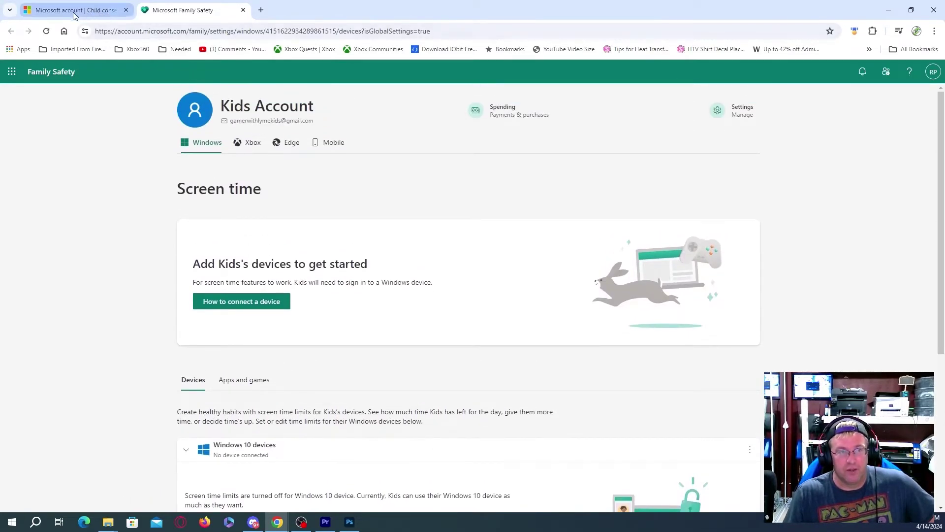
- In the first tab, go back from the consent page and use the history list to reach the Family Safety home page
left_click(73, 12)
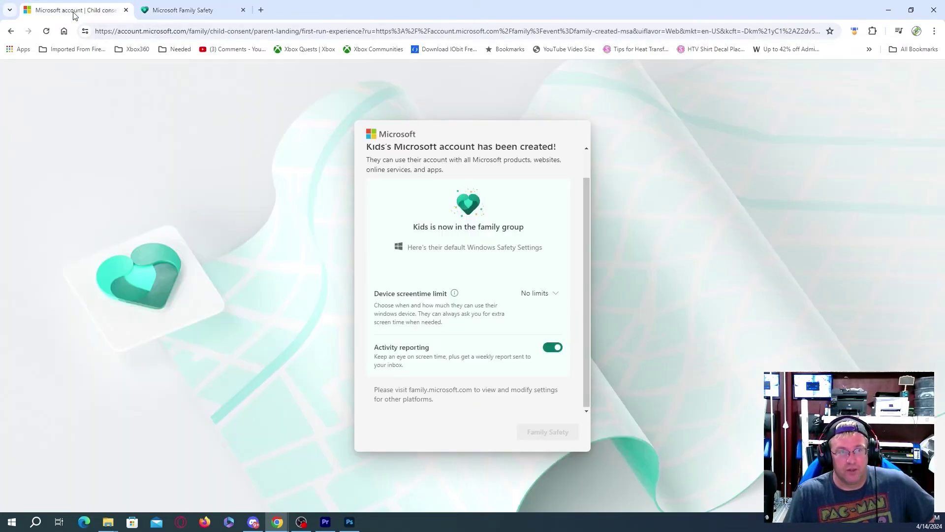
left_click(11, 32)
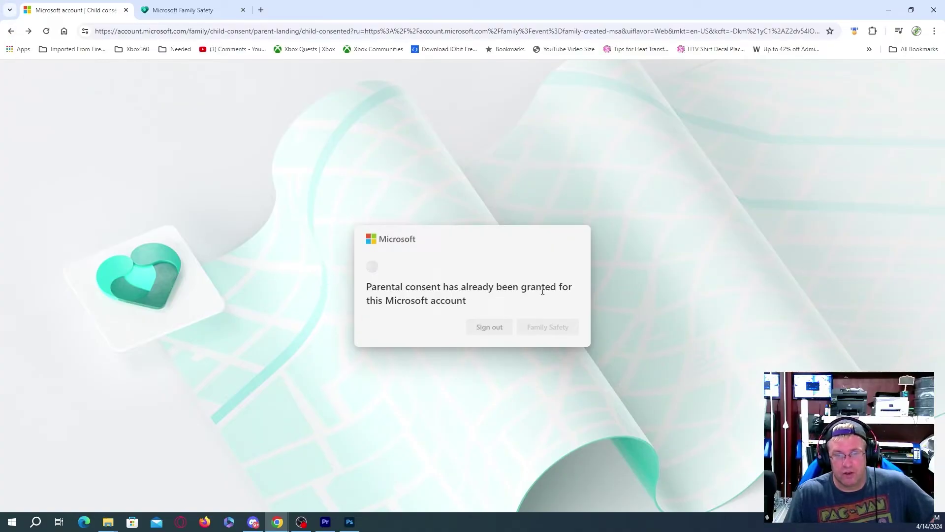
right_click(11, 31)
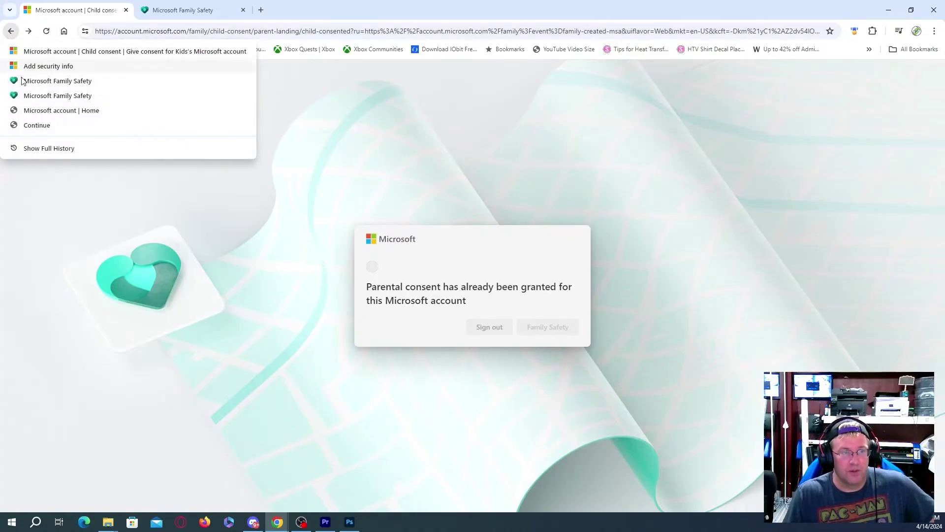
left_click(39, 83)
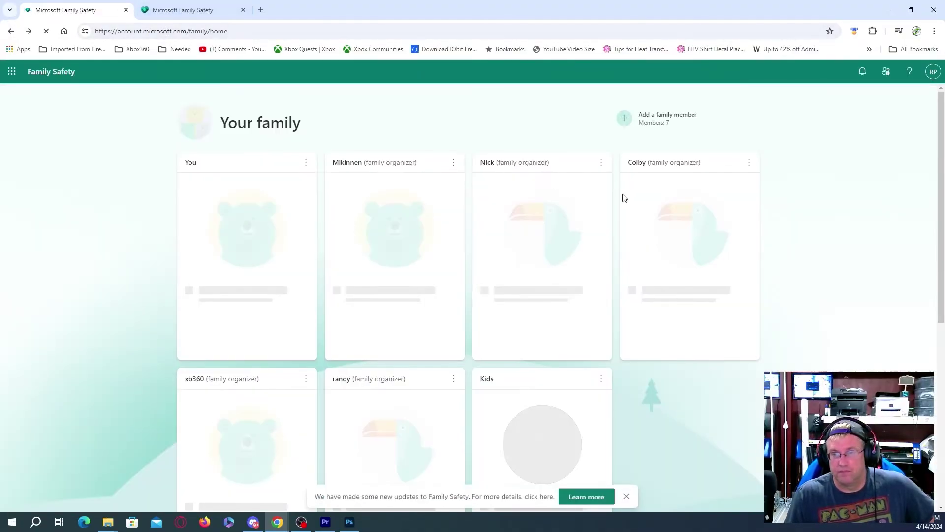
- Read Kids's 'Connect their device' steps for Windows 10 and Xbox consoles, then close them
scroll(778, 268, "down", 4)
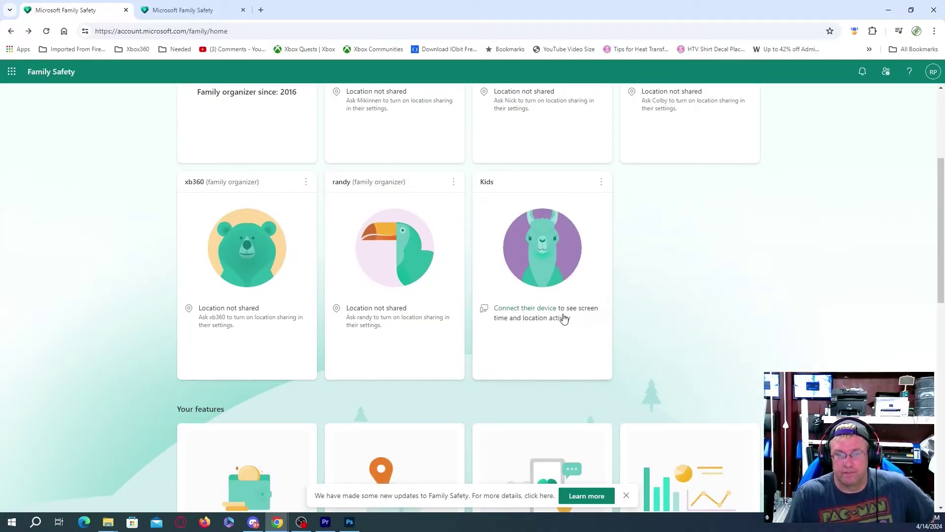
left_click(530, 309)
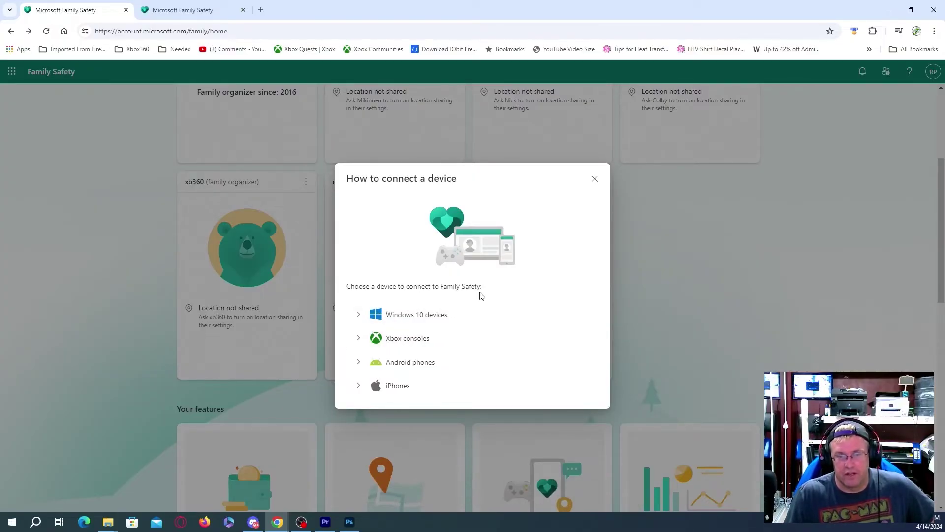
left_click(357, 315)
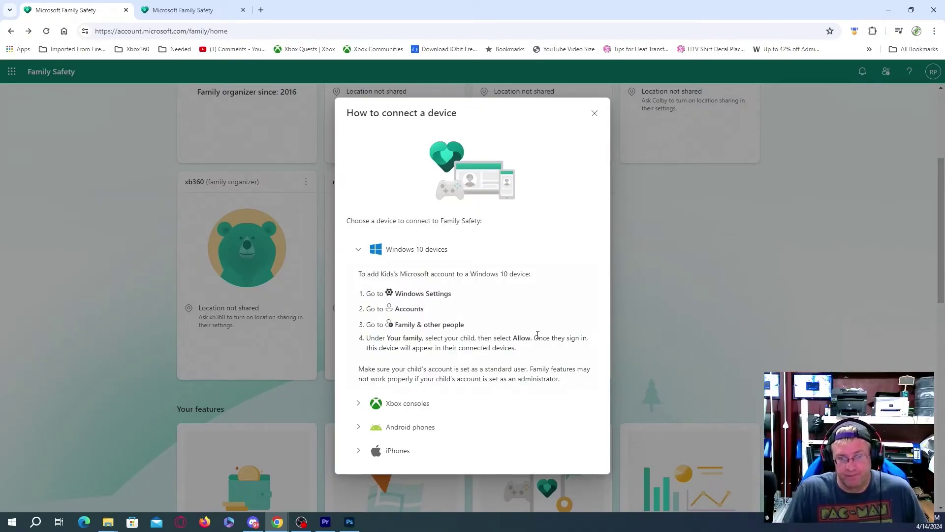
left_click(391, 404)
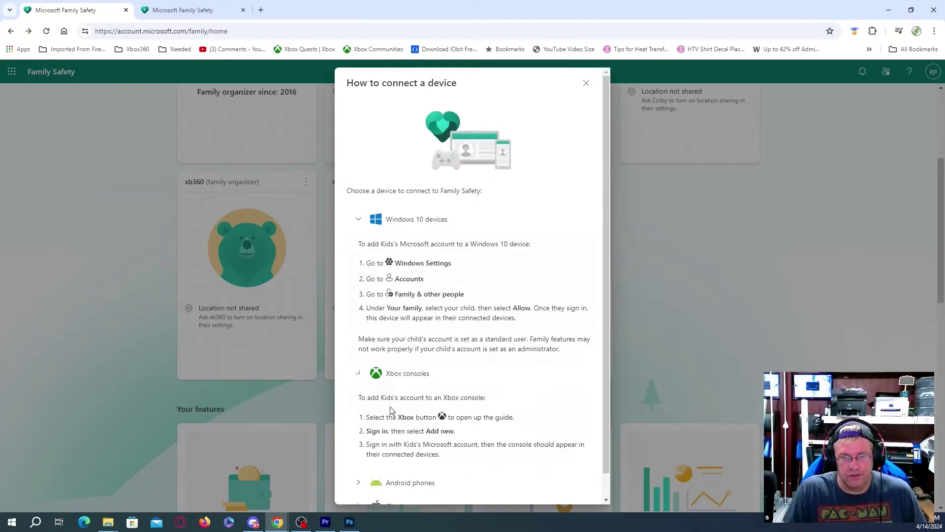
scroll(438, 383, "down", 2)
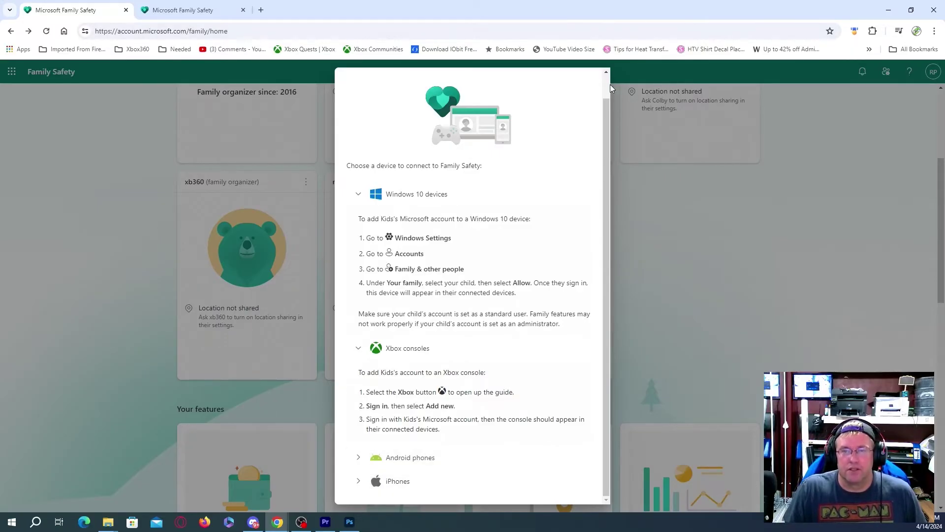
scroll(608, 87, "up", 1)
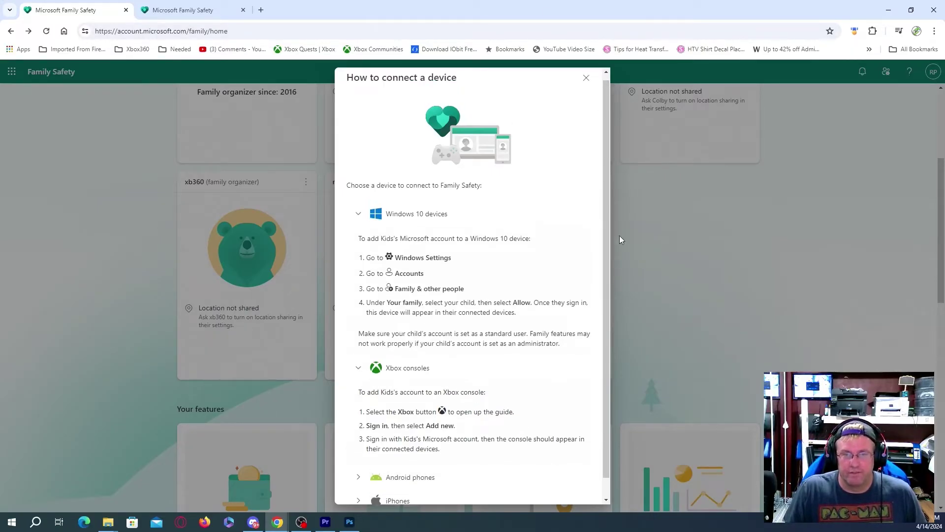
left_click(586, 78)
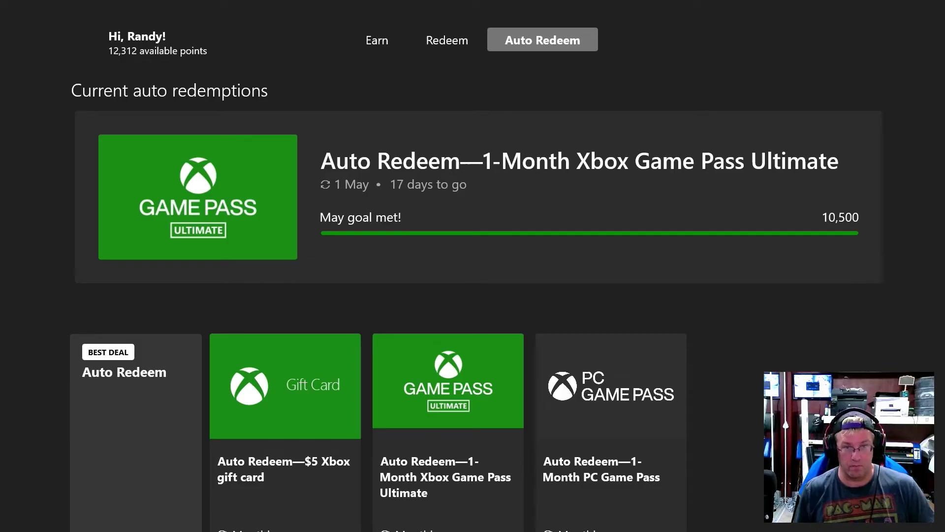
- From the Xbox guide, go to Profile & system > Add or switch and select Add new
key("super")
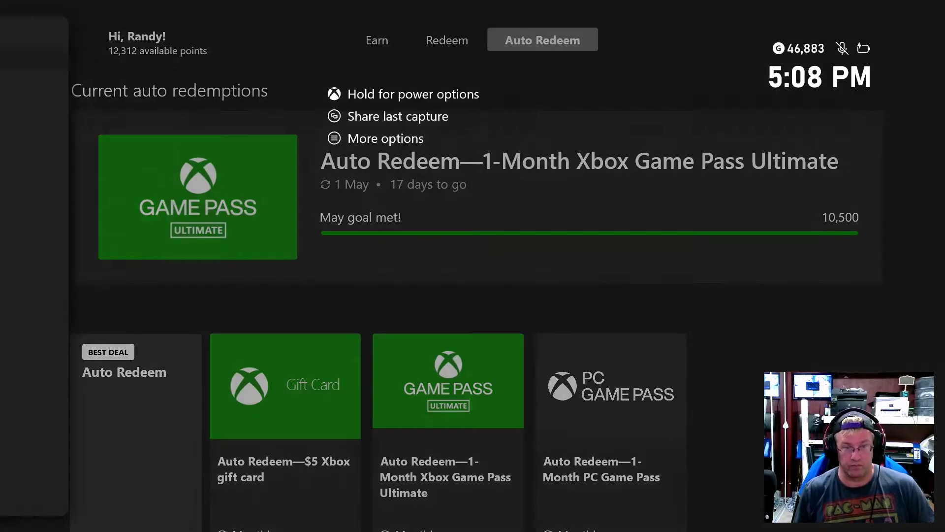
key("Return")
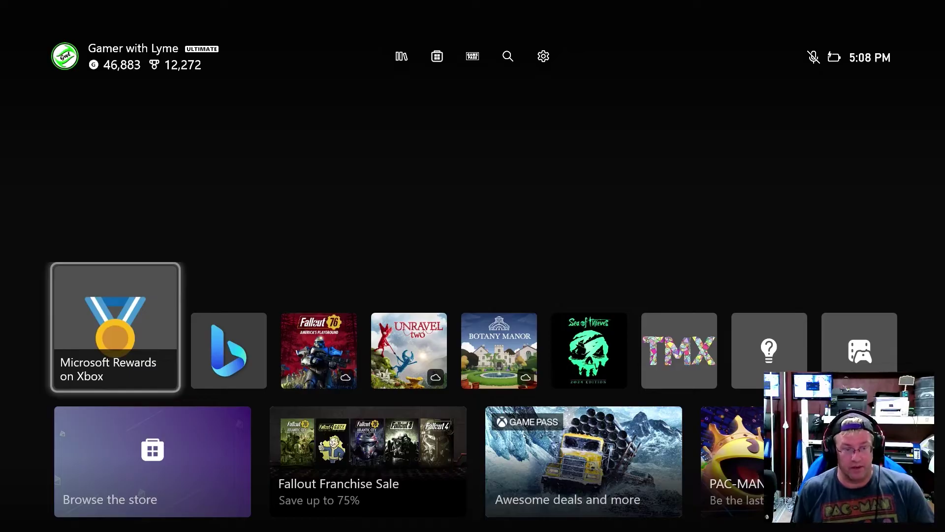
key("super")
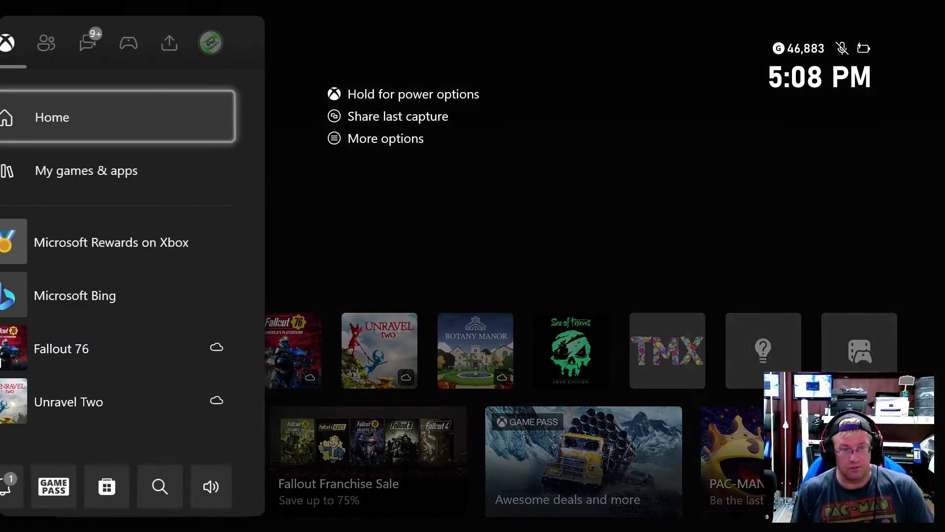
key("Right")
key("Right")
key("Right")
key("Right")
key("Right")
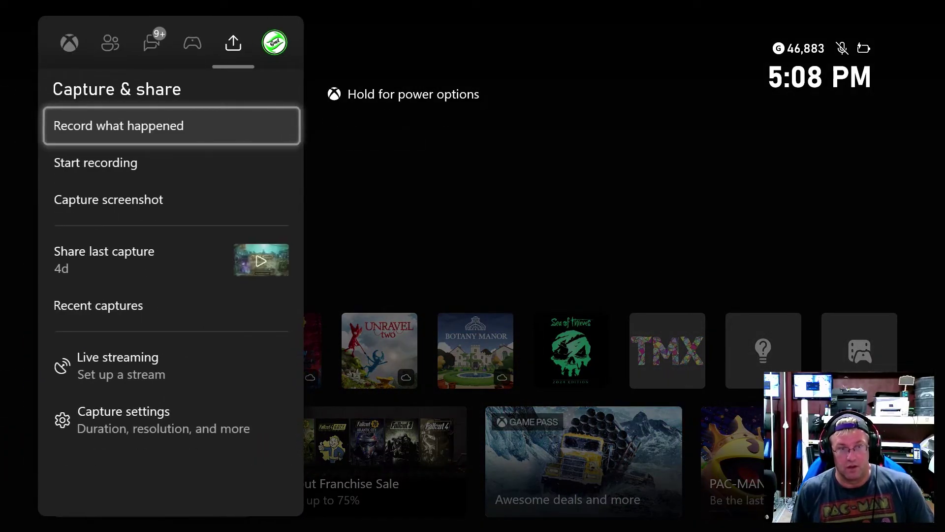
key("Down")
key("Return")
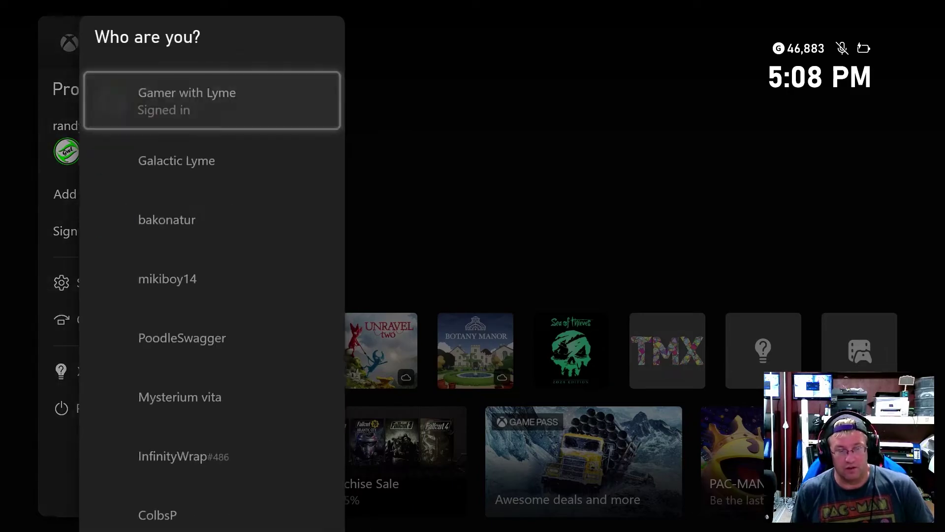
key("Down")
key("Down")
key("Down")
key("Down")
key("Down")
key("Down")
key("Down")
key("Down")
key("Down")
key("Down")
key("Down")
key("Down")
key("Down")
key("Down")
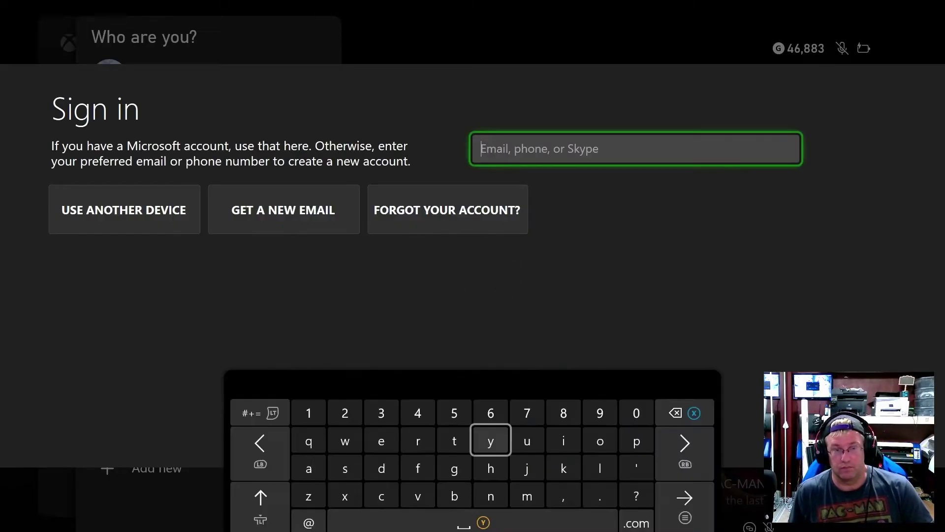
- Enter the name part of the child's e-mail address and the @ sign with the on-screen keyboard
key("Left")
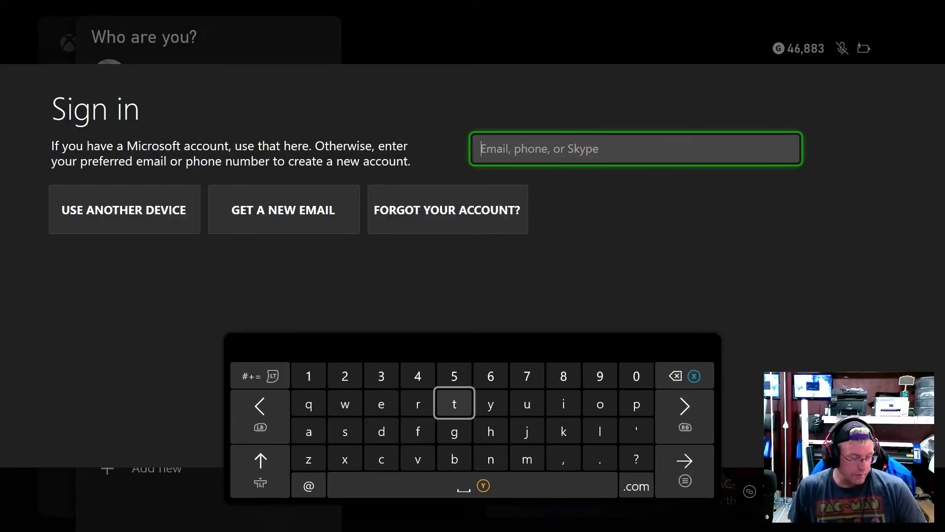
key("Down")
key("Left")
key("Left")
key("Left")
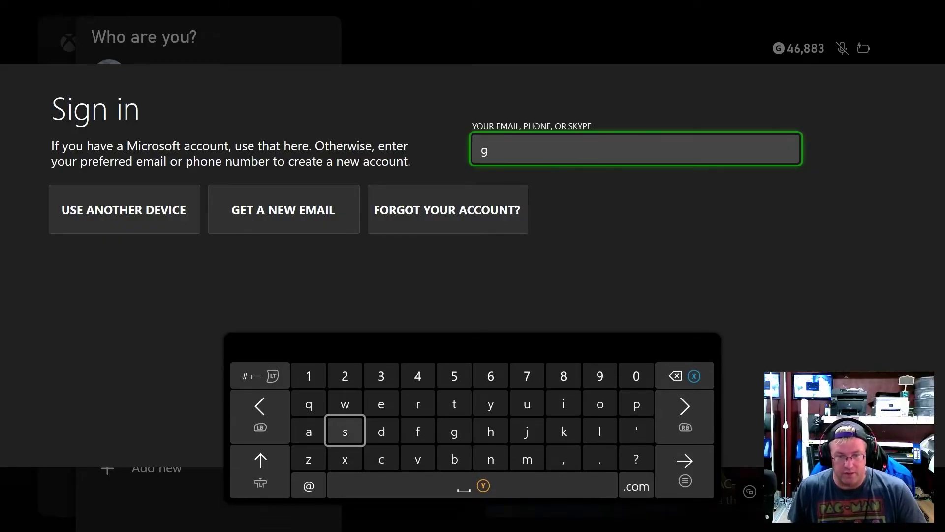
key("Right")
key("Right")
key("Right")
key("Right")
key("Right")
key("Right")
key("Down")
key("Up")
key("Up")
key("Left")
key("Left")
key("Left")
key("Left")
key("Right")
key("Left")
key("Left")
key("Right")
key("Right")
key("Right")
key("Right")
key("Right")
key("Right")
key("Left")
key("Left")
key("Left")
key("Right")
key("Down")
key("Right")
key("Right")
key("Right")
key("Left")
key("Left")
key("Left")
key("Up")
key("Right")
key("Down")
key("Down")
key("Up")
key("Left")
key("Right")
key("Right")
key("Right")
key("Up")
key("Left")
key("Left")
key("Left")
key("Left")
key("Left")
key("Down")
key("Left")
key("Left")
key("Down")
key("Down")
key("Up")
- Insert the missing 'e', finish the e-mail's domain, and submit the address
key("Up")
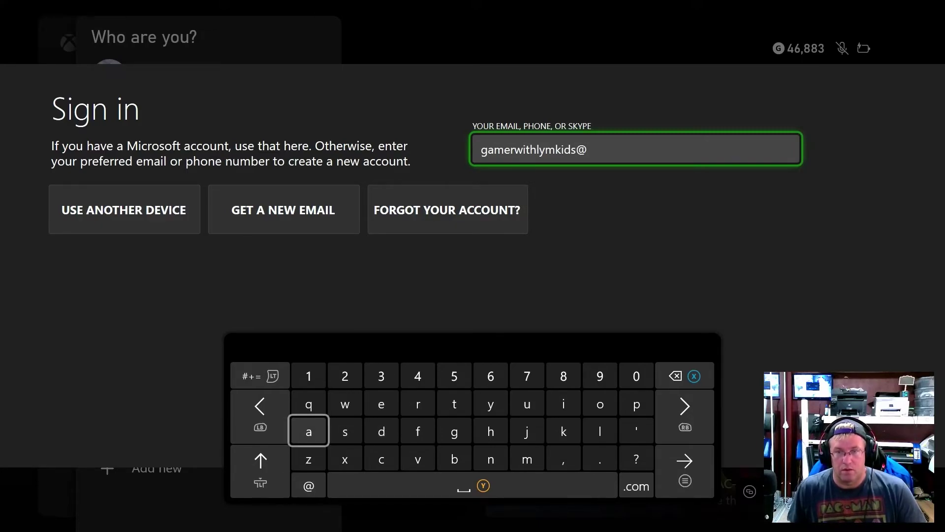
key("Left")
key("Left")
key("Left")
key("Left")
key("Left")
key("Right")
key("Up")
key("Right")
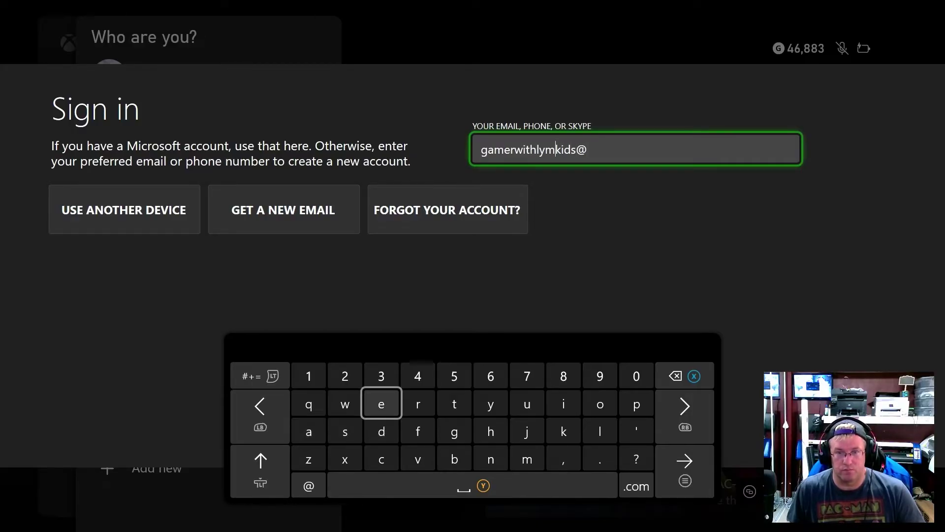
type("e")
key("Right")
key("Right")
key("Right")
key("Right")
key("Right")
key("Down")
key("Right")
key("Right")
type("g")
key("Left")
key("Left")
key("Right")
key("Right")
key("Right")
key("Right")
key("Down")
type("m")
key("Up")
key("Left")
key("Left")
key("Left")
key("Left")
key("Left")
key("Left")
type("a")
key("Right")
key("Right")
key("Right")
key("Right")
key("Right")
key("Right")
key("Right")
key("Up")
type("i")
key("Right")
key("Down")
type("l")
key("Down")
type(".")
key("Left")
key("Left")
key("Left")
key("Left")
key("Left")
key("Left")
type("c")
key("Right")
key("Right")
key("Right")
key("Right")
key("Right")
key("Up")
key("Up")
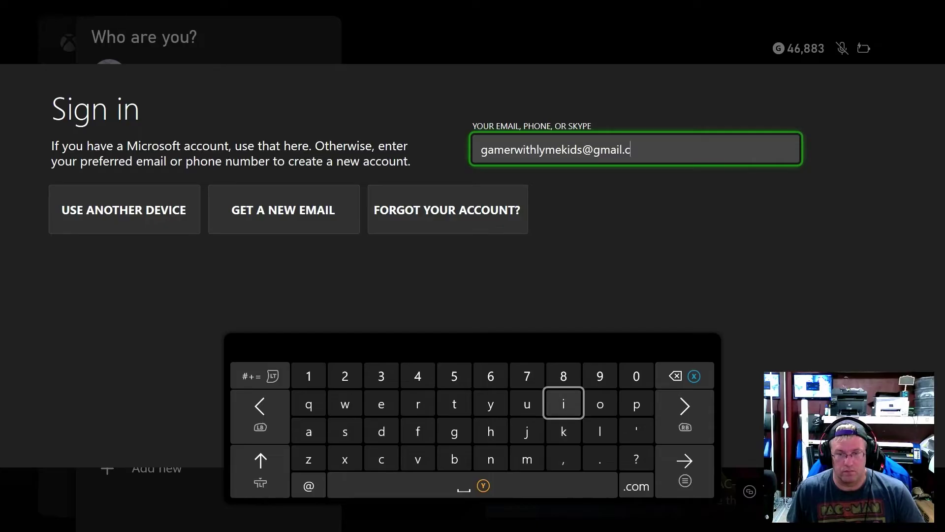
key("Right")
type("o")
key("Left")
key("Left")
key("Down")
key("Down")
type("m")
key("Right")
key("Right")
key("Right")
key("Right")
key("Return")
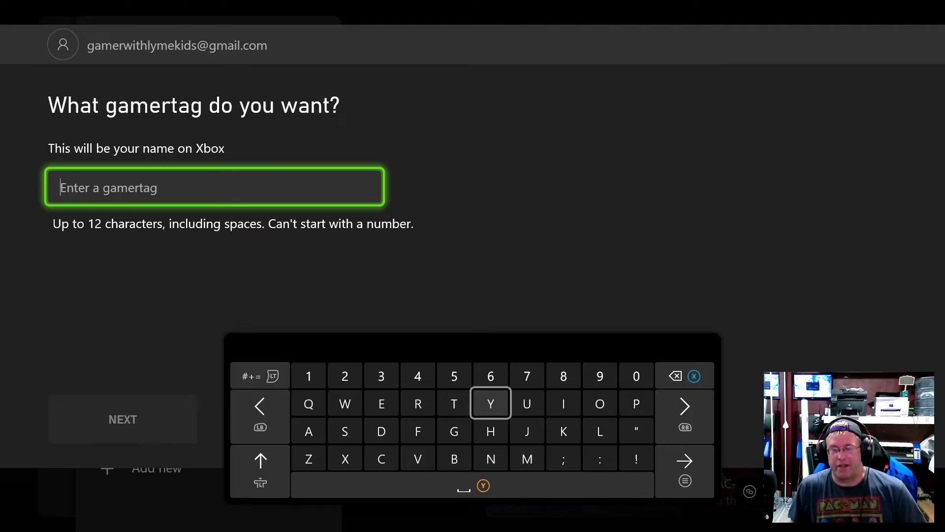
- Spell the opening letters 'Gamerwith' of the gamertag on the controller keyboard
key("Left")
key("Down")
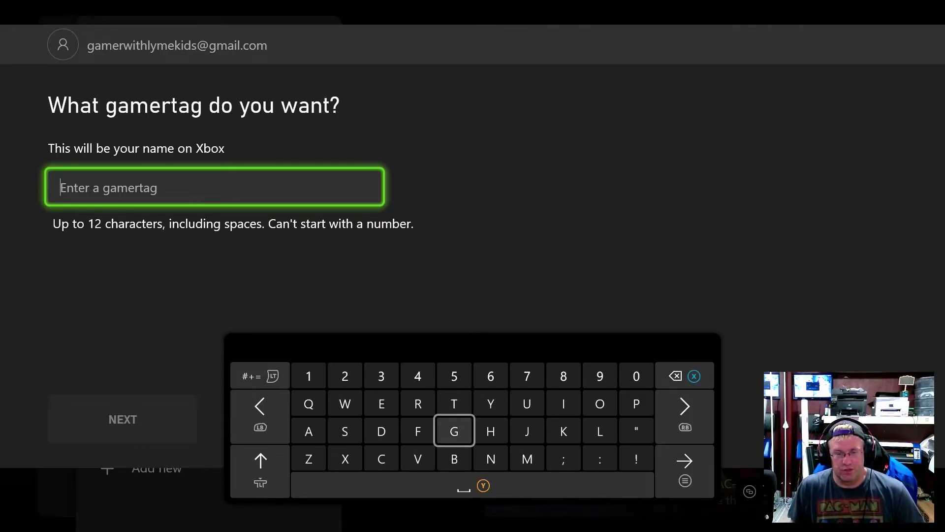
type("G")
key("Left")
key("Left")
key("Left")
key("Left")
type("a")
key("Right")
key("Right")
key("Right")
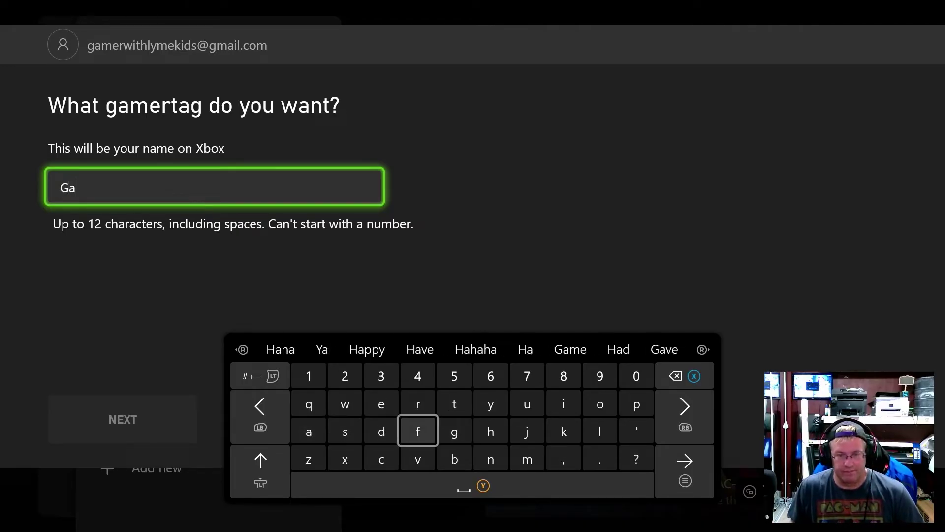
key("Right")
key("Right")
key("Right")
key("Right")
key("Left")
key("Down")
type("m")
key("Up")
key("Up")
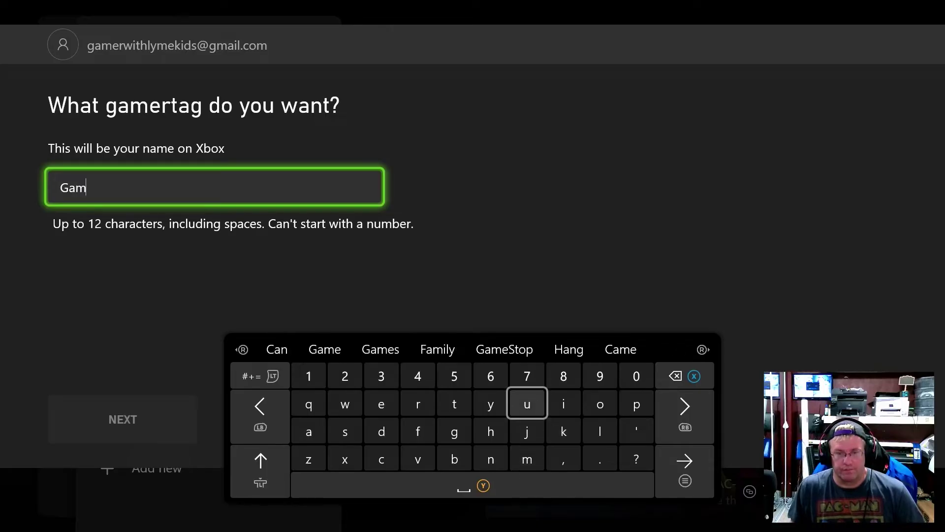
key("Up")
key("Left")
key("Down")
type("e")
key("Right")
type("r")
key("Left")
key("Left")
type("w")
key("Right")
key("Right")
key("Right")
key("Right")
key("Right")
key("Right")
type("i")
key("Left")
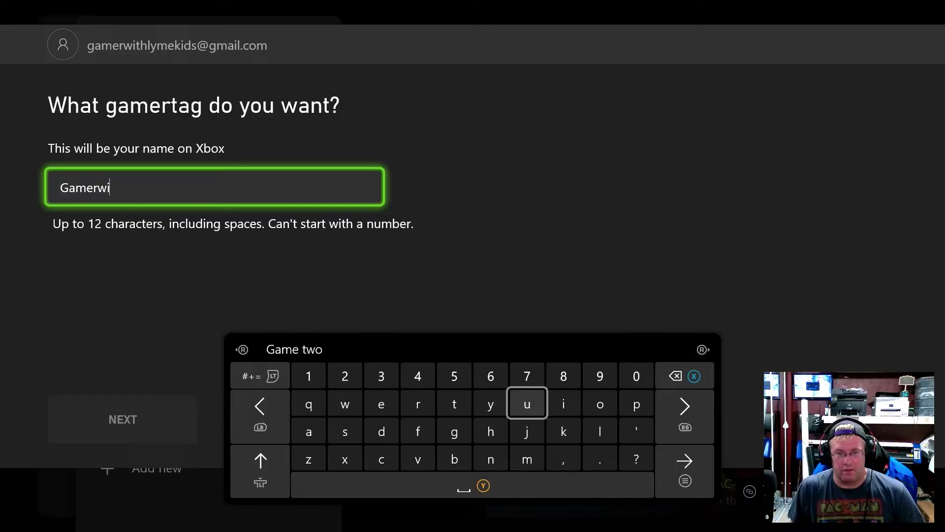
key("Left")
key("Left")
type("t")
key("Right")
key("Down")
type("h")
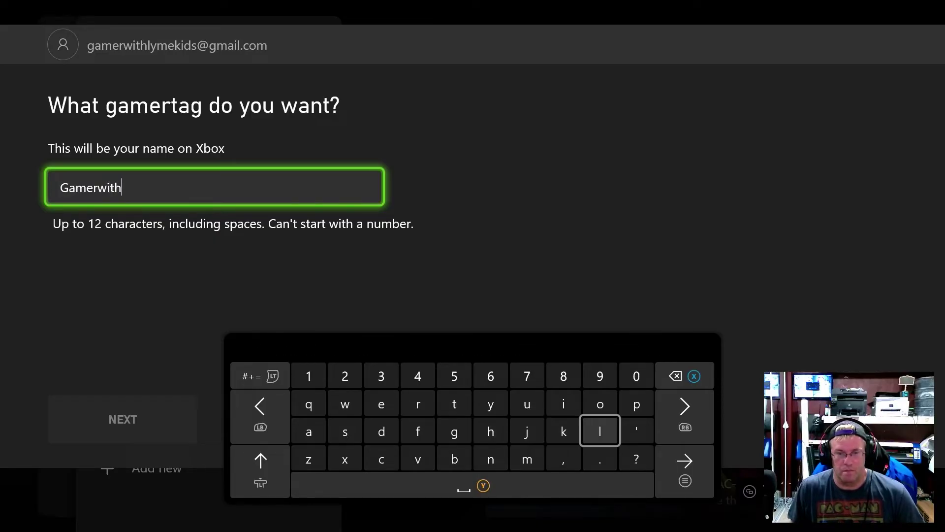
type("l")
key("Left")
- Add 'LymeKid', shorten the name to fit 12 characters, and submit gamertag LymeKid
key("BackSpace")
key("Right")
type("L")
key("Left")
key("Left")
key("Left")
key("Up")
type("y")
key("Right")
key("Down")
key("Down")
type("m")
key("Up")
key("Up")
key("Left")
key("Left")
key("Left")
key("Left")
type("e")
key("Right")
key("Right")
key("Right")
key("Right")
key("Right")
key("Down")
type("K")
key("Up")
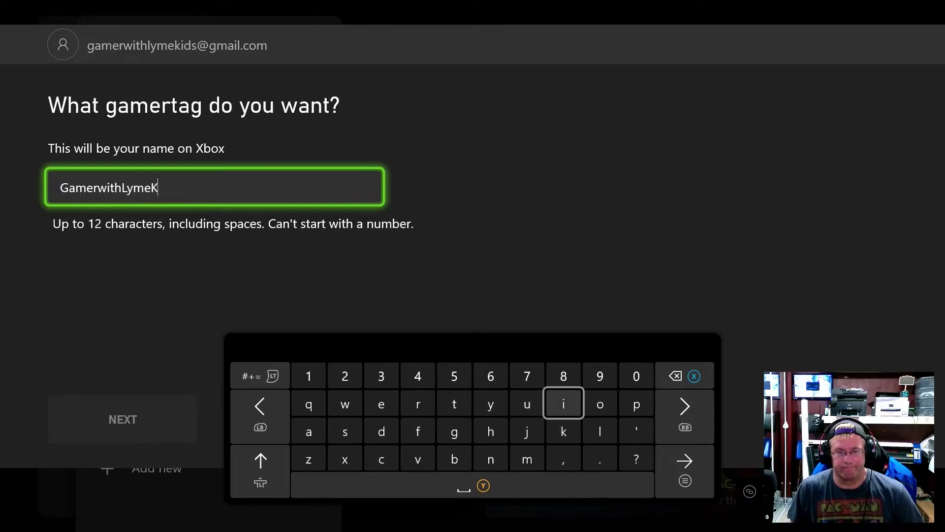
type("i")
key("Left")
key("Left")
key("Left")
key("Left")
key("Left")
key("Down")
type("d")
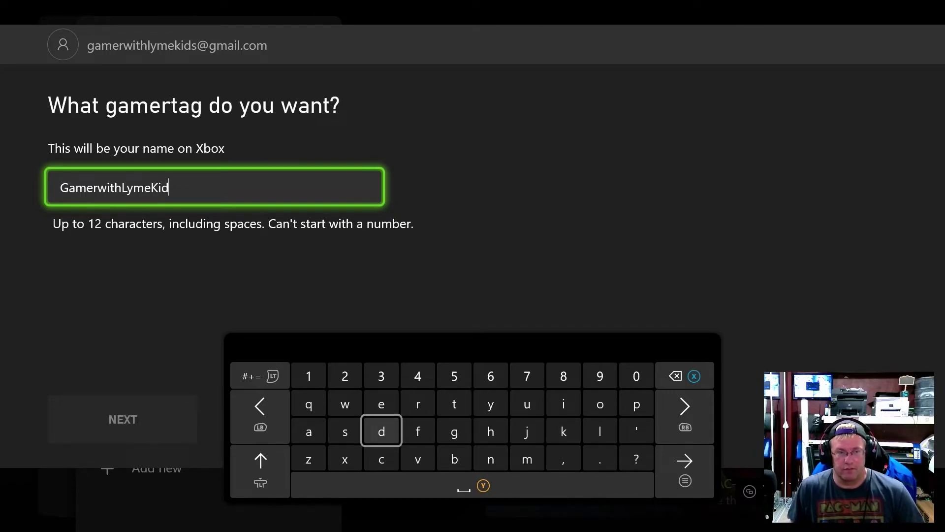
key("Up")
key("Right")
key("Right")
key("Right")
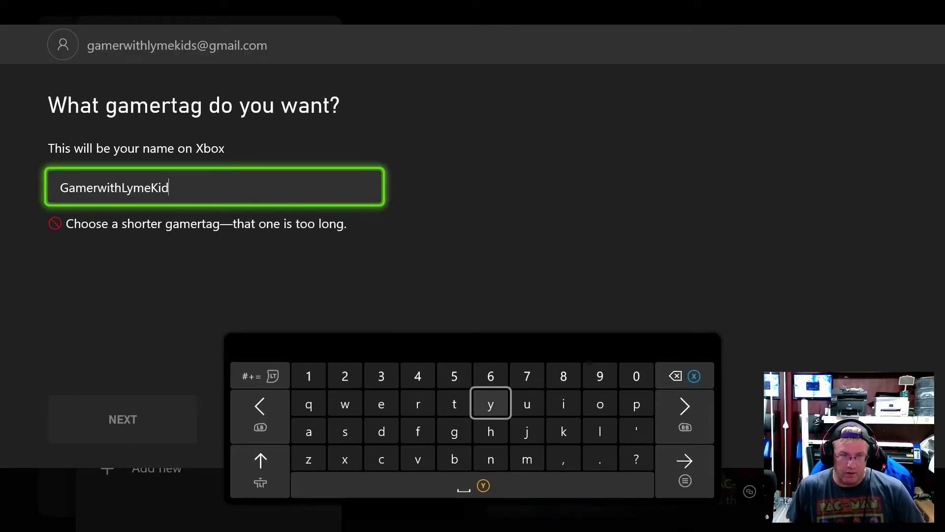
key("Left")
key("Left")
key("Left")
key("Left")
key("Left")
key("Left")
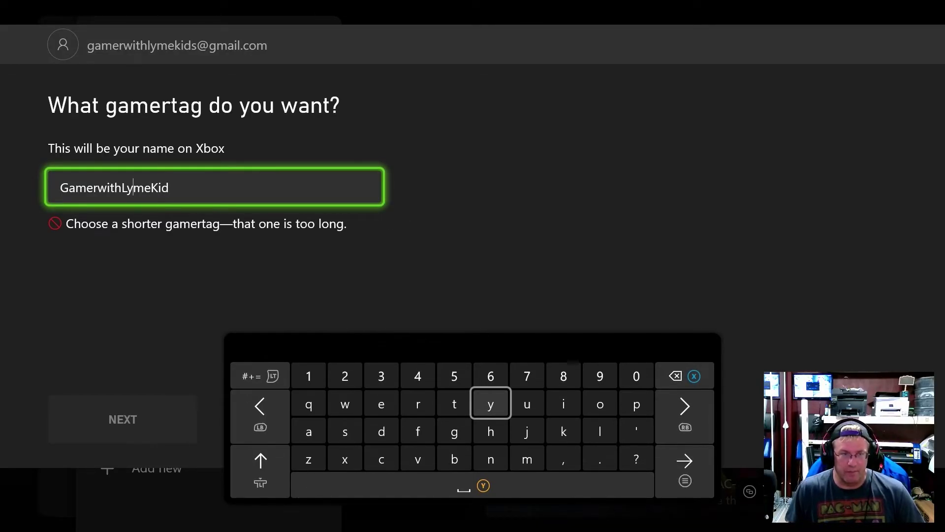
key("BackSpace")
key("BackSpace")
key("BackSpace")
key("BackSpace")
key("BackSpace")
key("BackSpace")
key("BackSpace")
key("BackSpace")
key("BackSpace")
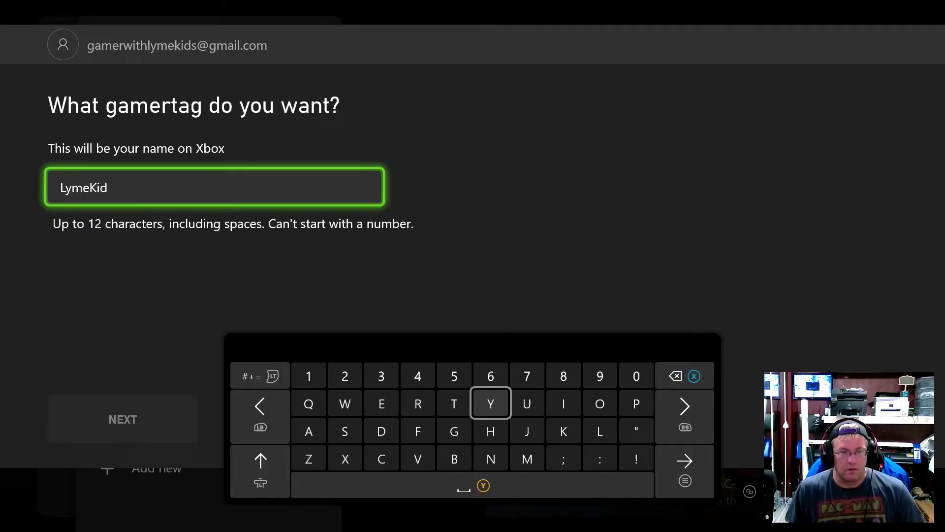
key("Return")
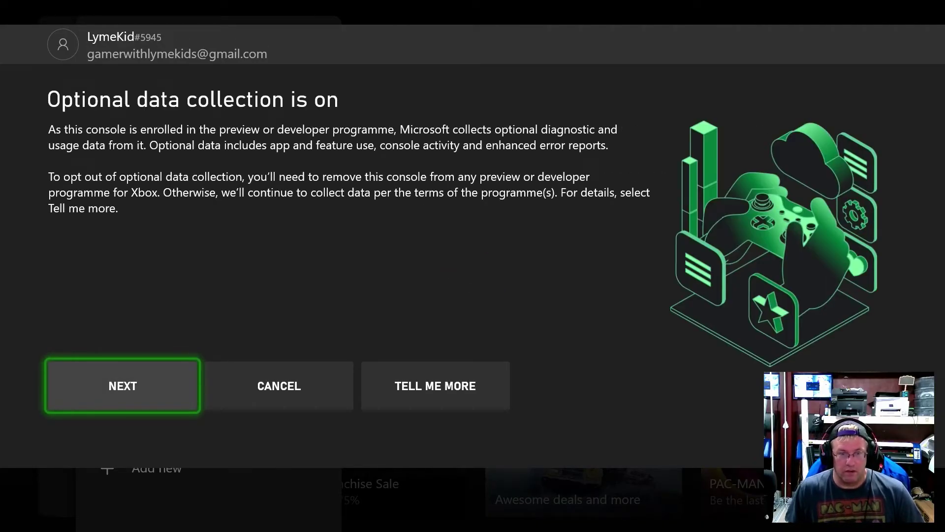
- Accept the optional data collection, publisher data-sharing and parental privacy notices with NEXT
key("Return")
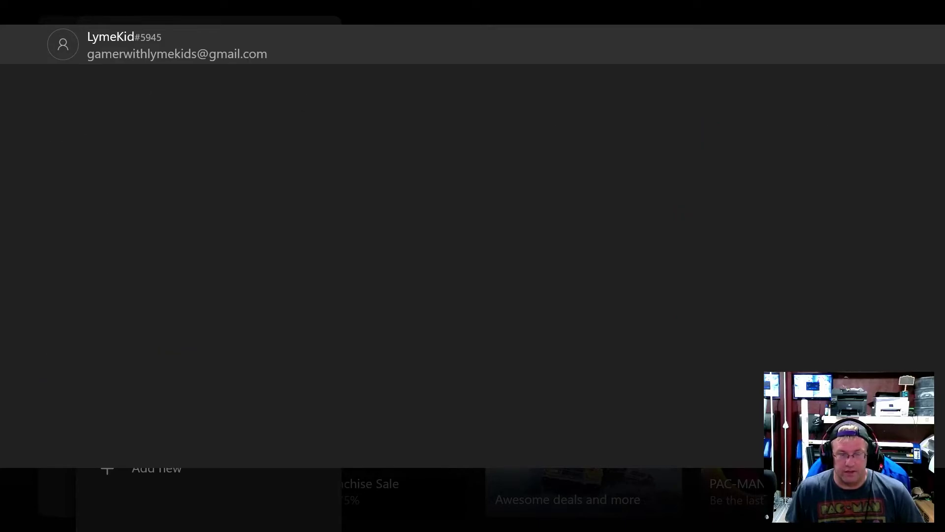
key("Return")
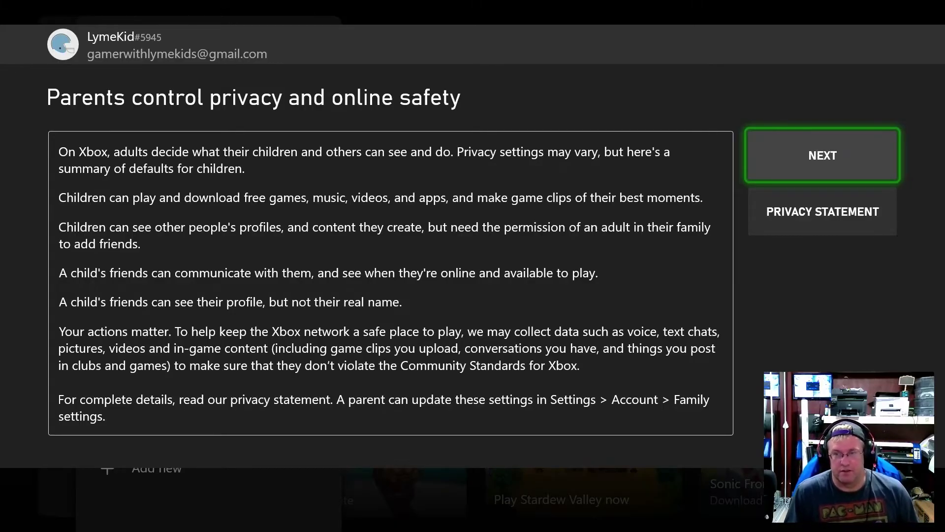
key("Return")
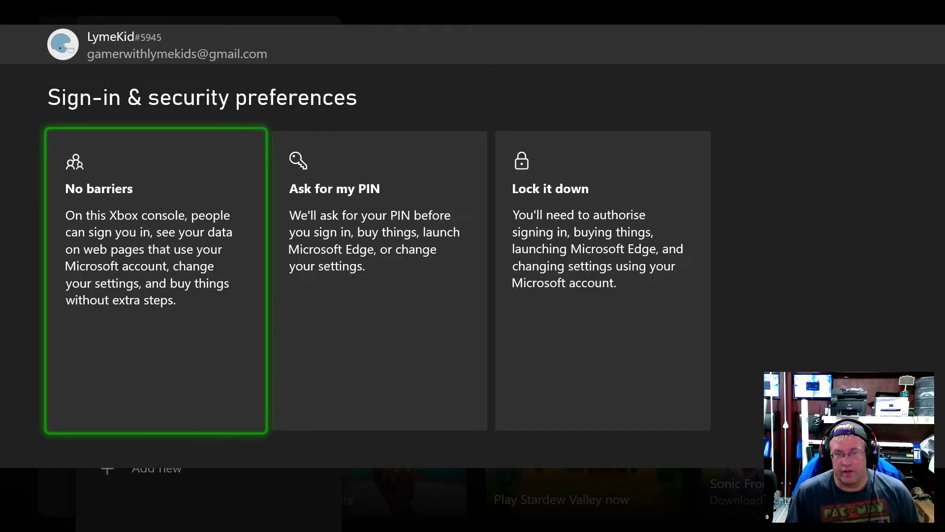
- Protect this account's sign-in with a six-digit PIN
key("Right")
key("Right")
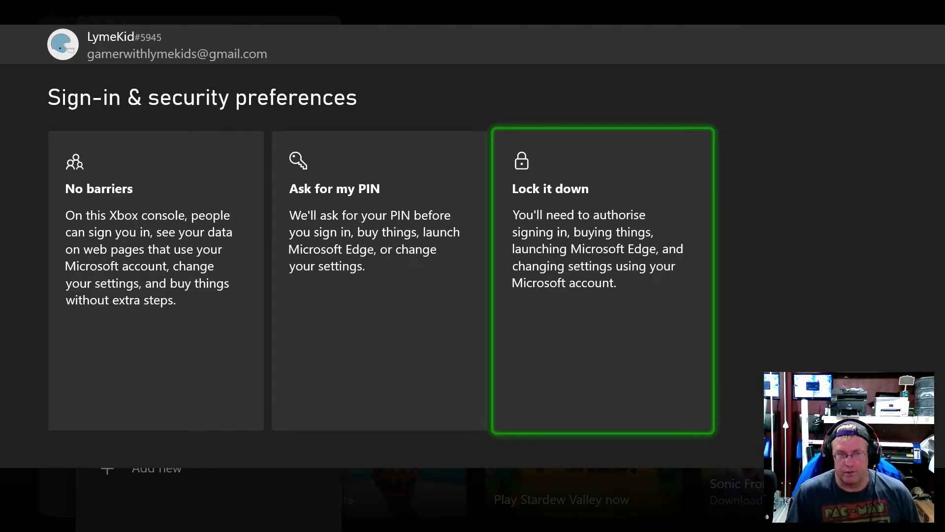
key("Left")
key("Return")
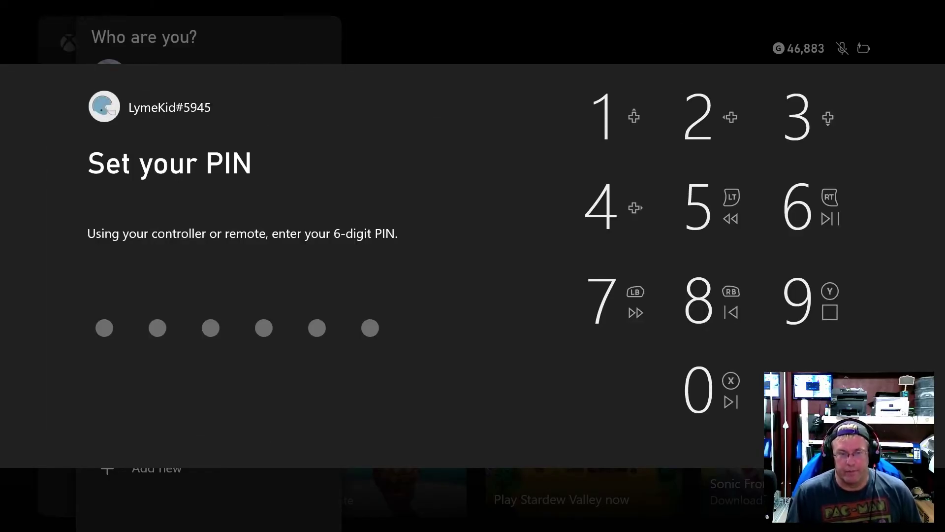
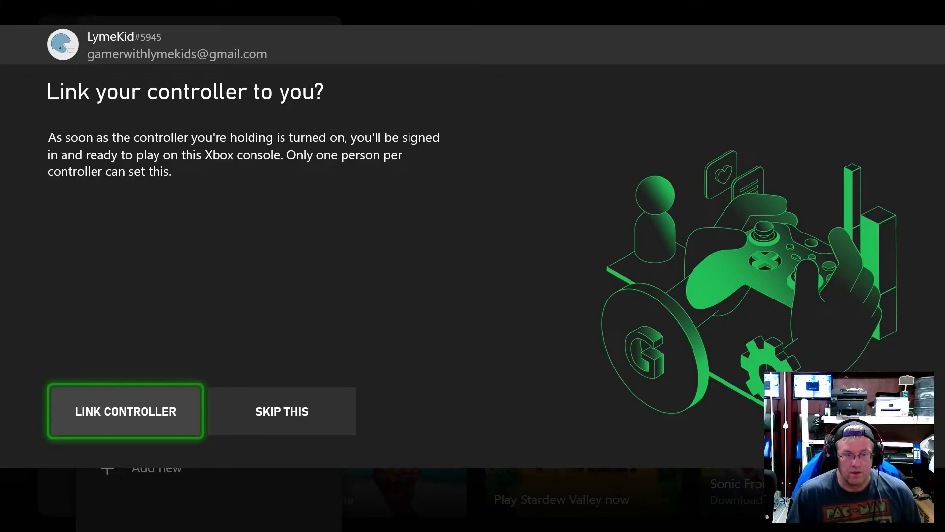
- Skip linking the controller to the account and highlight Maybe later for home Xbox
key("Right")
key("Return")
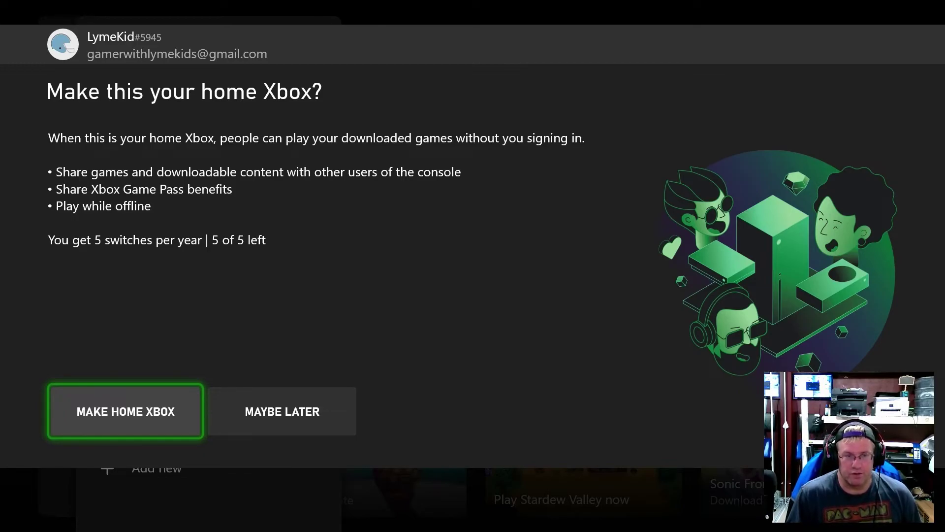
key("Right")
- Postpone the home Xbox choice, pick a green console colour, and continue past the profile
key("Return")
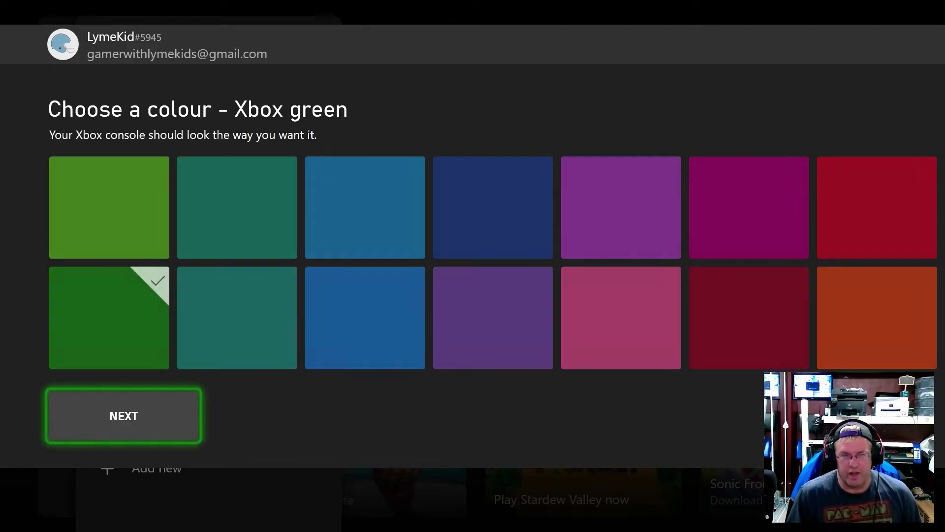
key("Up")
key("Up")
key("Return")
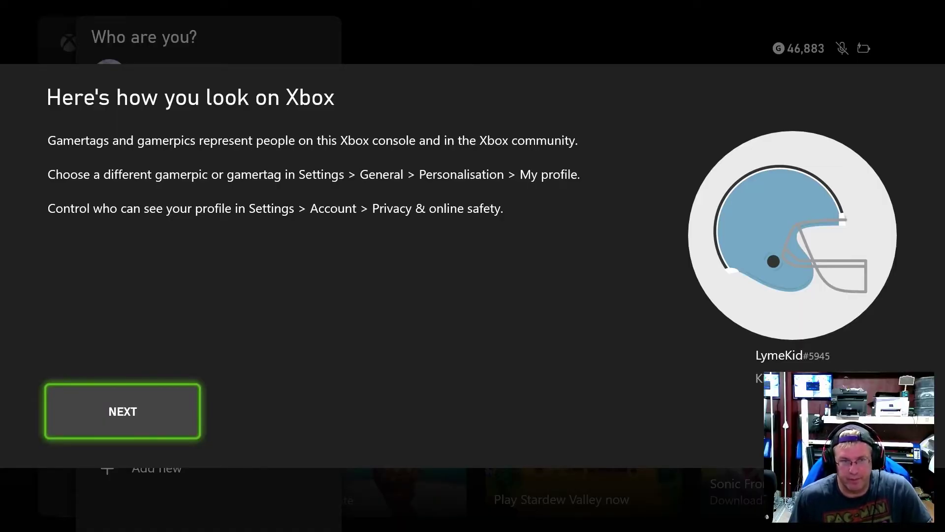
key("Return")
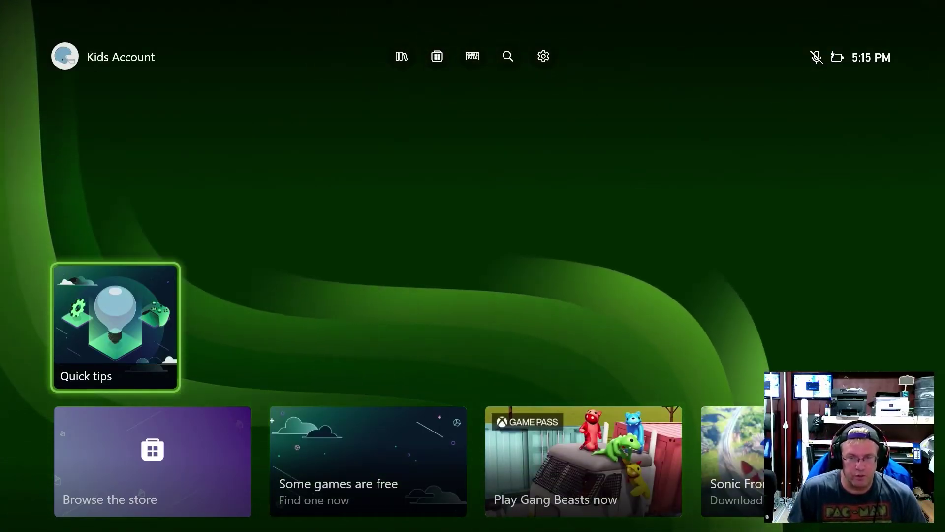
- Browse the home screen's store, community updates and most-played game rows
key("Down")
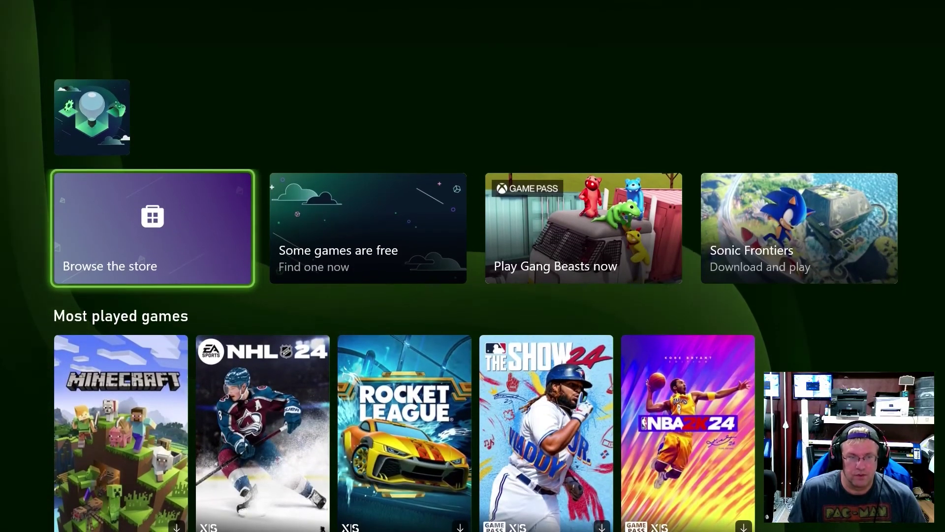
key("Down")
key("Down")
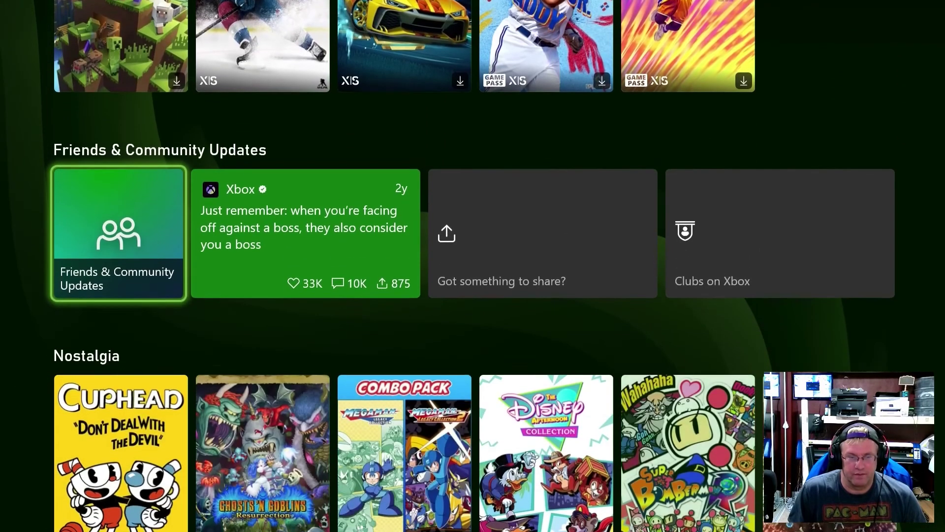
key("Up")
key("Up")
key("Up")
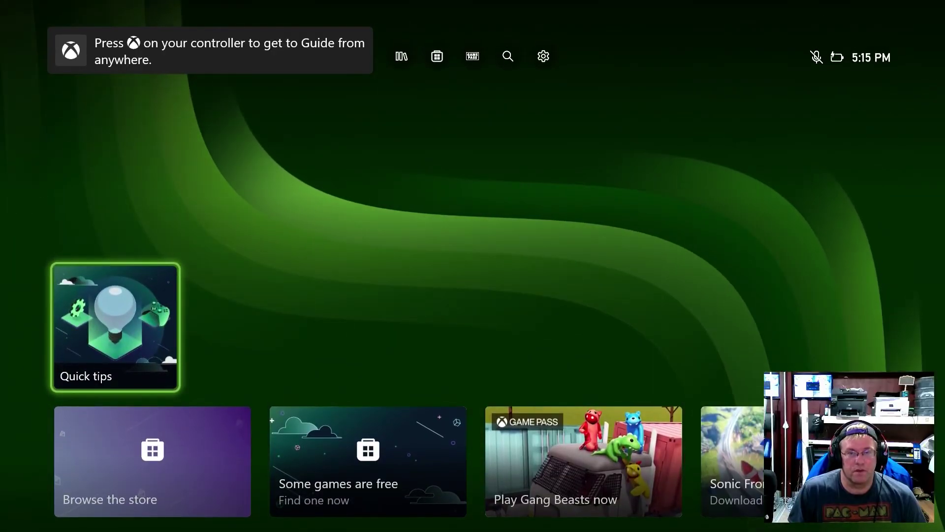
key("Down")
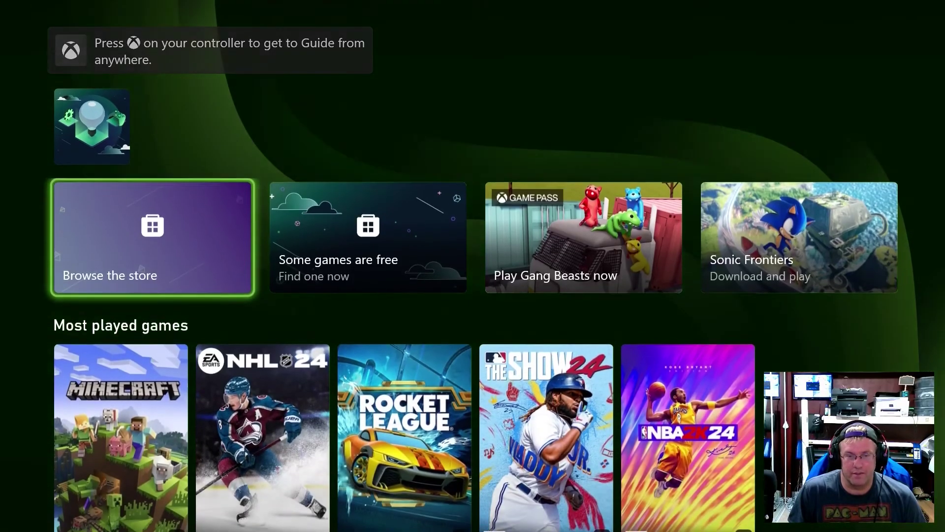
key("Right")
key("Down")
key("Down")
key("Down")
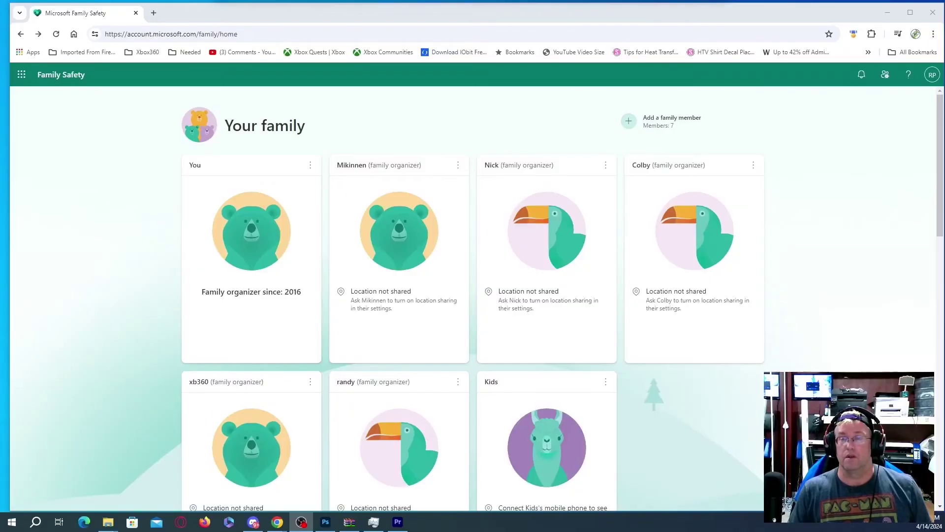
- Open the Kids card and view its Windows schedule: 15 h daily, 07:00 AM–10:00 PM
scroll(548, 325, "down", 2)
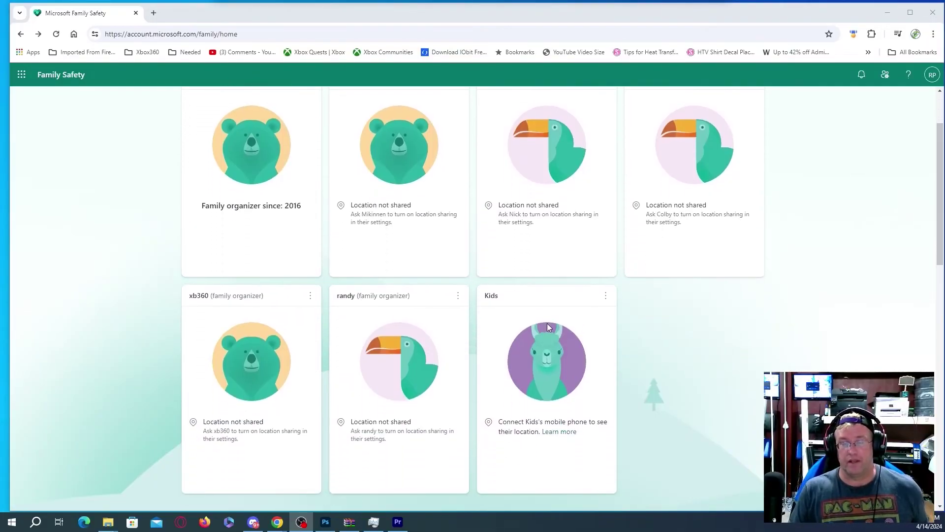
scroll(520, 283, "down", 1)
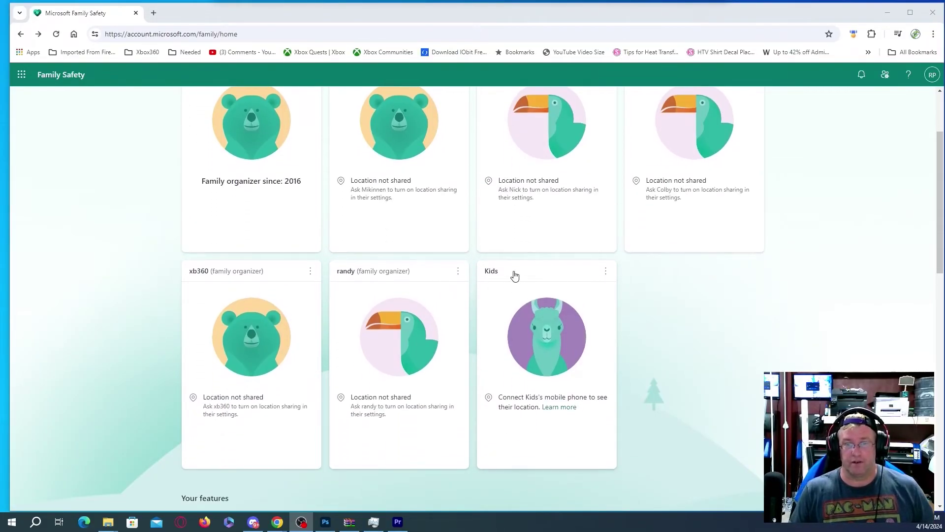
scroll(515, 274, "down", 2)
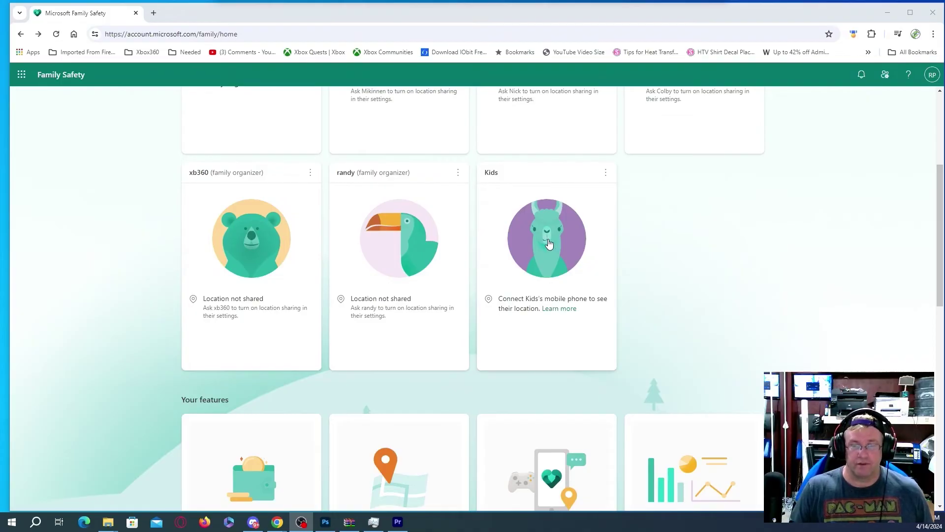
left_click(549, 244)
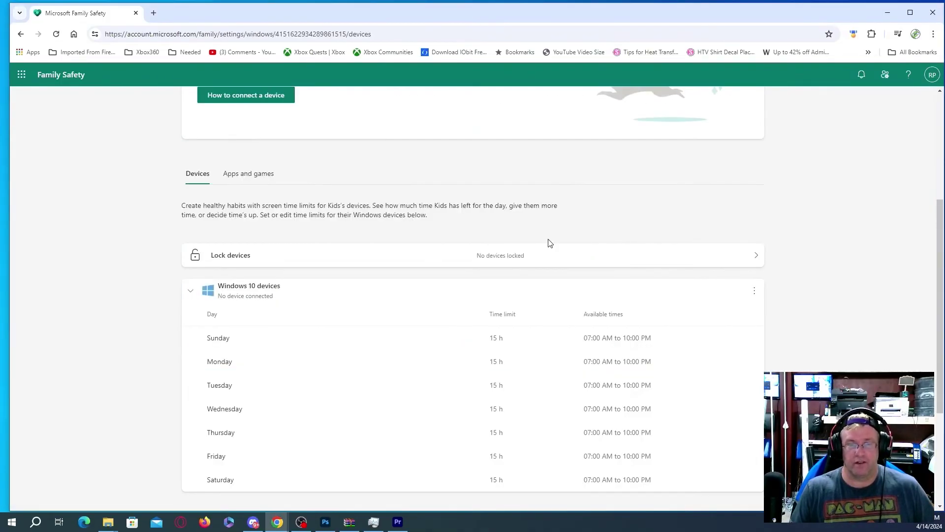
scroll(335, 282, "up", 2)
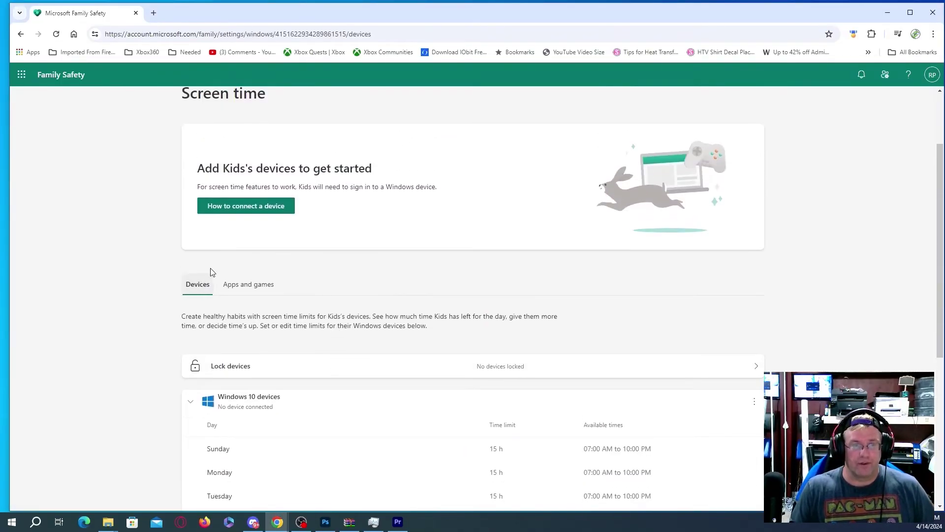
scroll(210, 271, "up", 2)
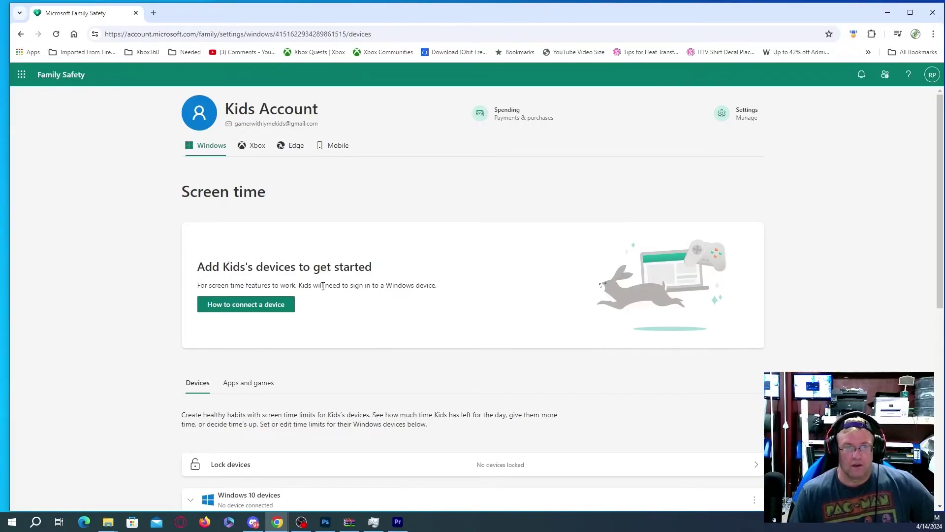
scroll(339, 286, "down", 2)
scroll(369, 232, "up", 1)
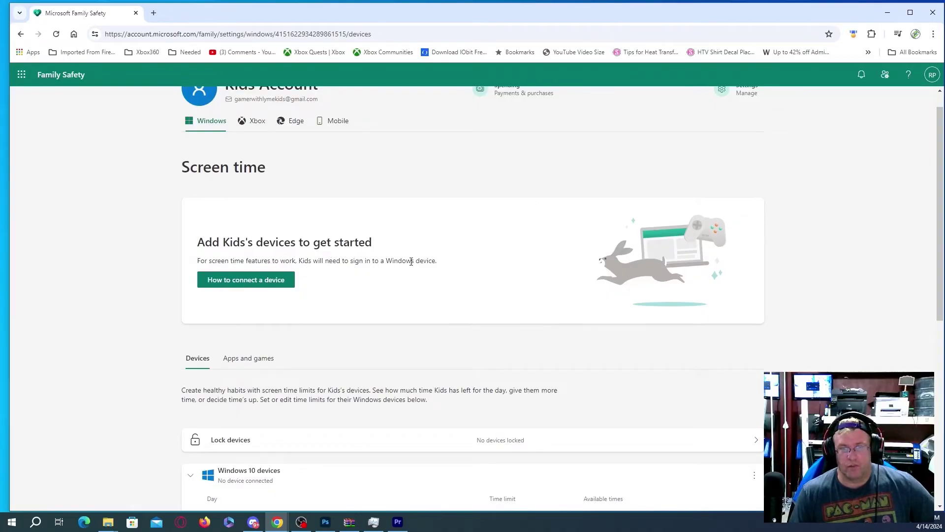
scroll(353, 261, "up", 1)
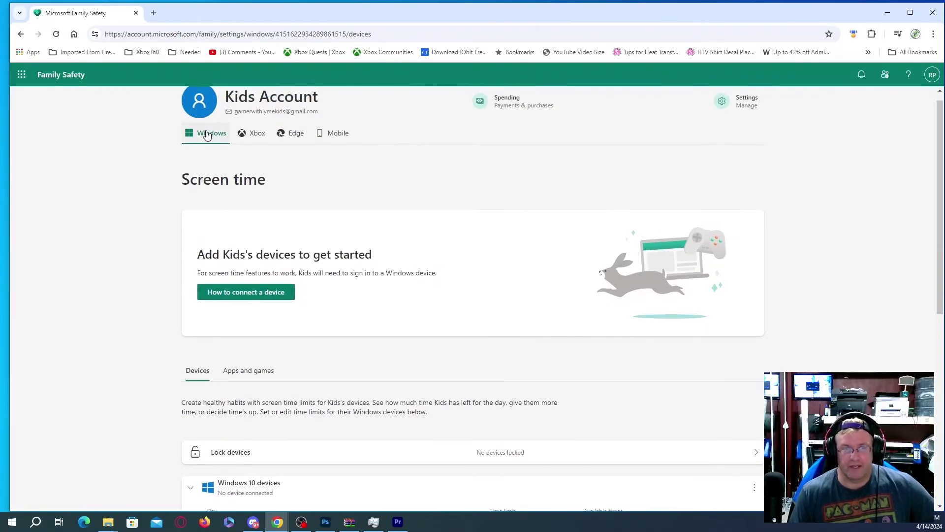
scroll(334, 252, "down", 2)
scroll(334, 251, "down", 2)
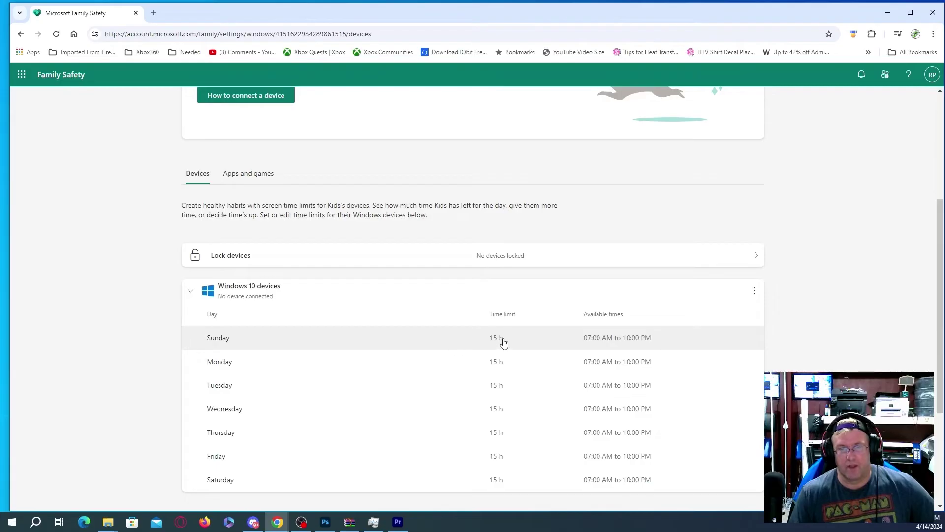
- Set Sunday's Windows limit to 3 h, available 07:00 AM to 08:00 PM
left_click(503, 343)
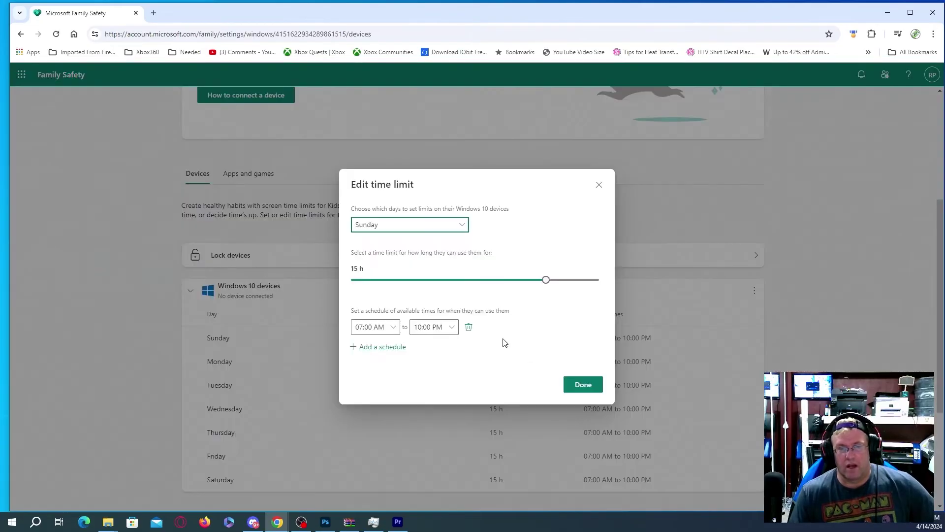
left_click(545, 279)
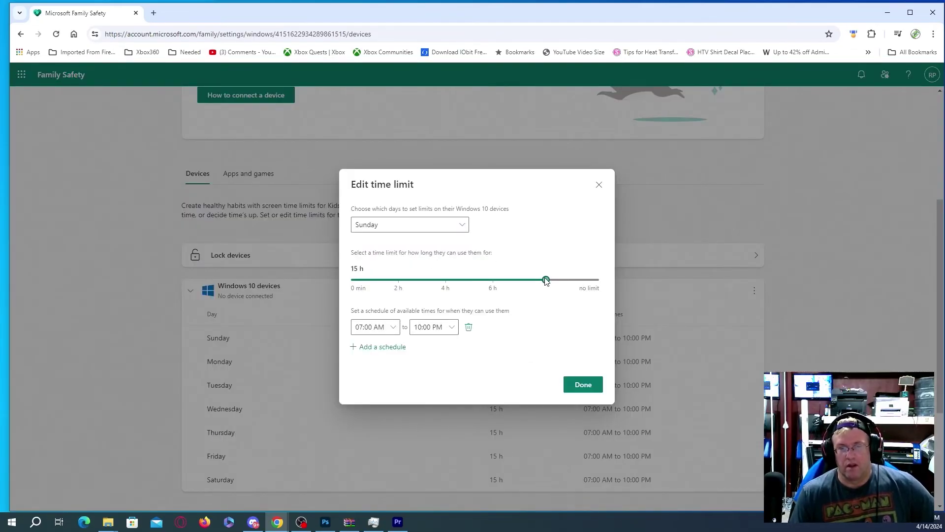
left_click_drag(546, 281, 424, 280)
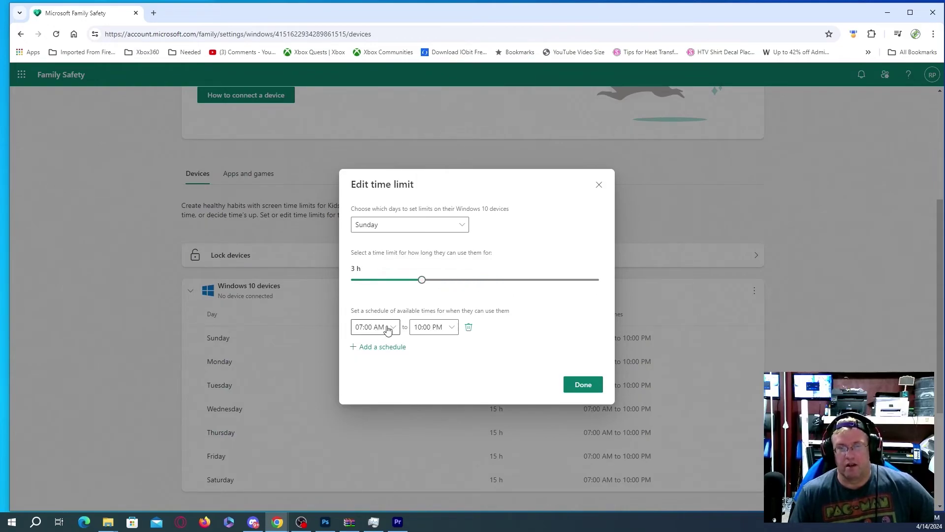
left_click(451, 328)
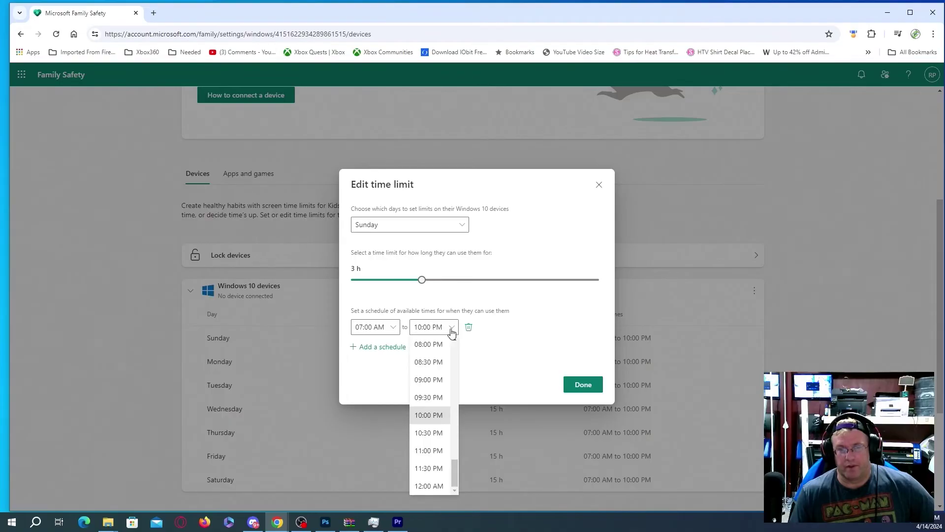
left_click(430, 351)
left_click(445, 328)
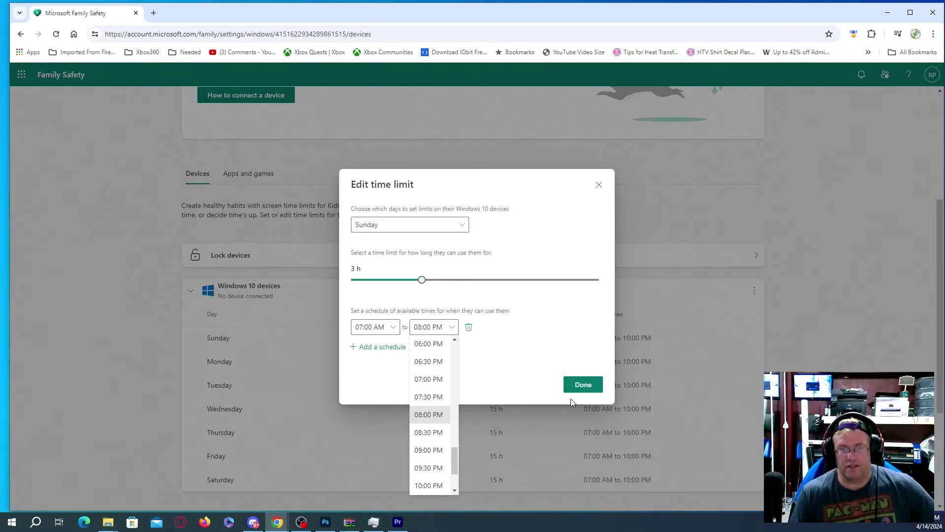
left_click(568, 356)
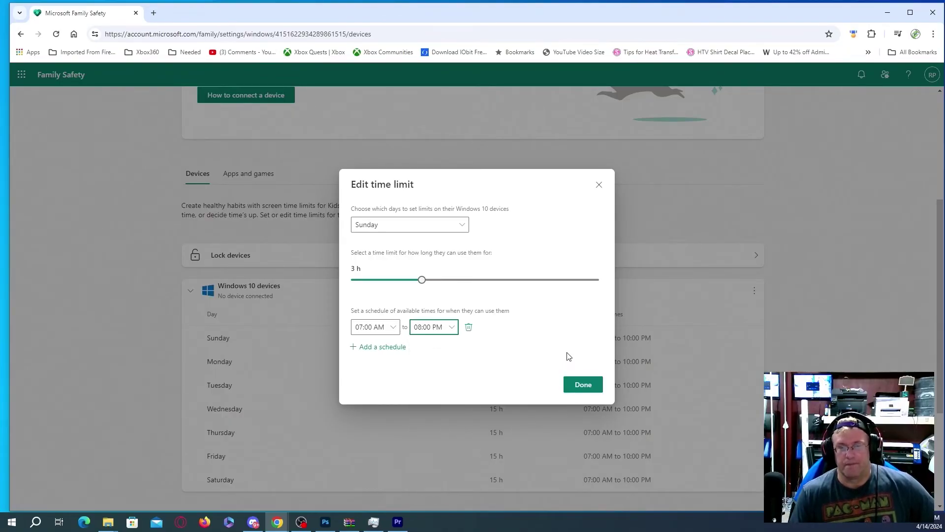
left_click(591, 385)
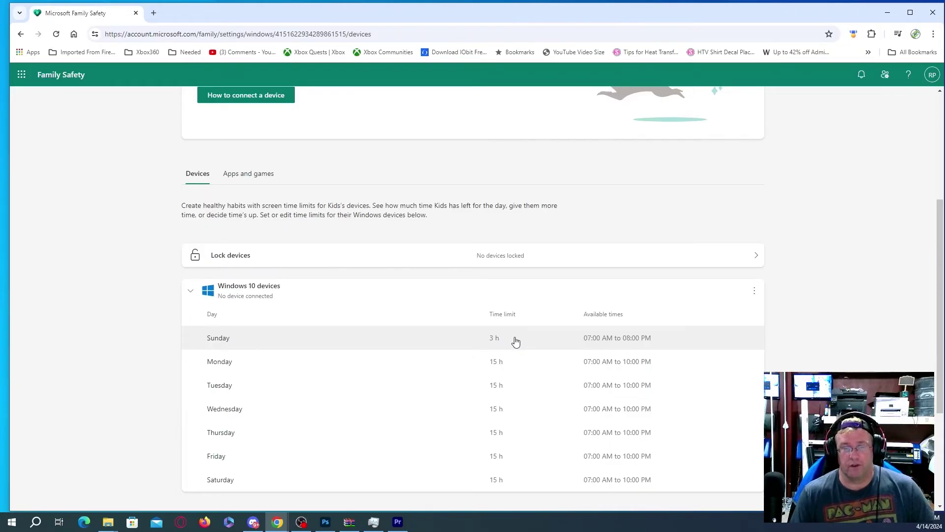
- Open the Windows Apps and games sub-tab and review its switched-on, empty app limits
scroll(494, 341, "down", 3)
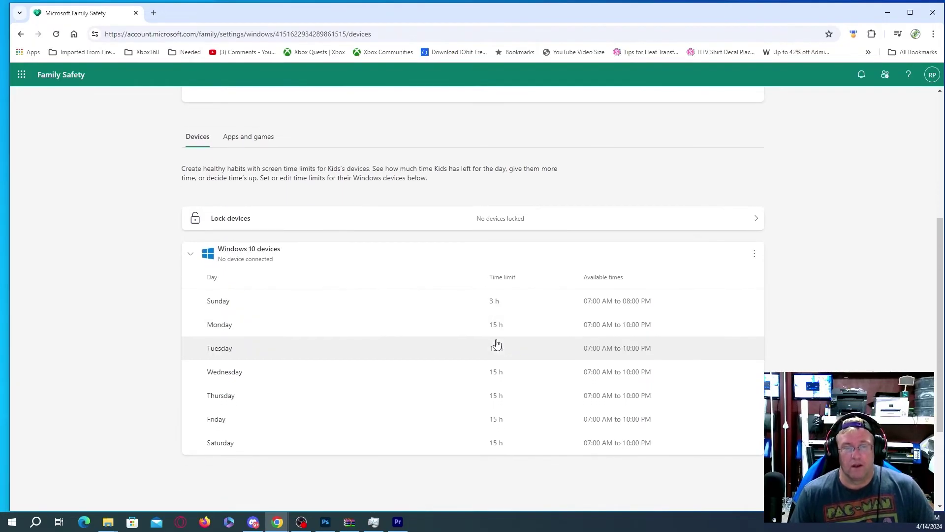
scroll(496, 343, "down", 1)
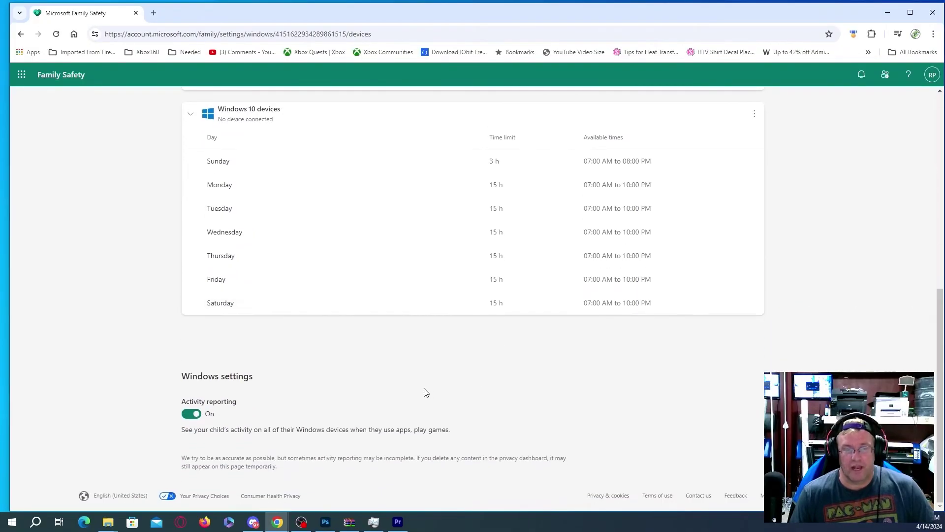
scroll(232, 436, "up", 8)
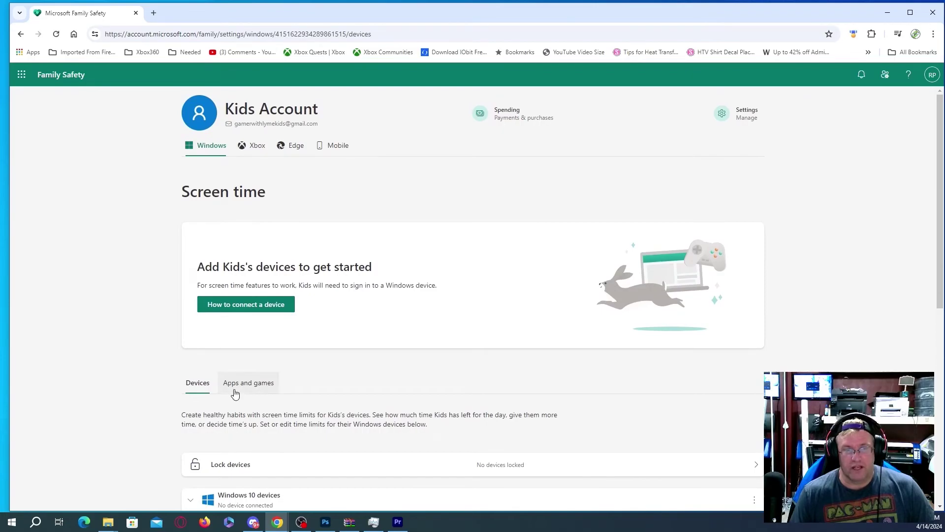
left_click(245, 388)
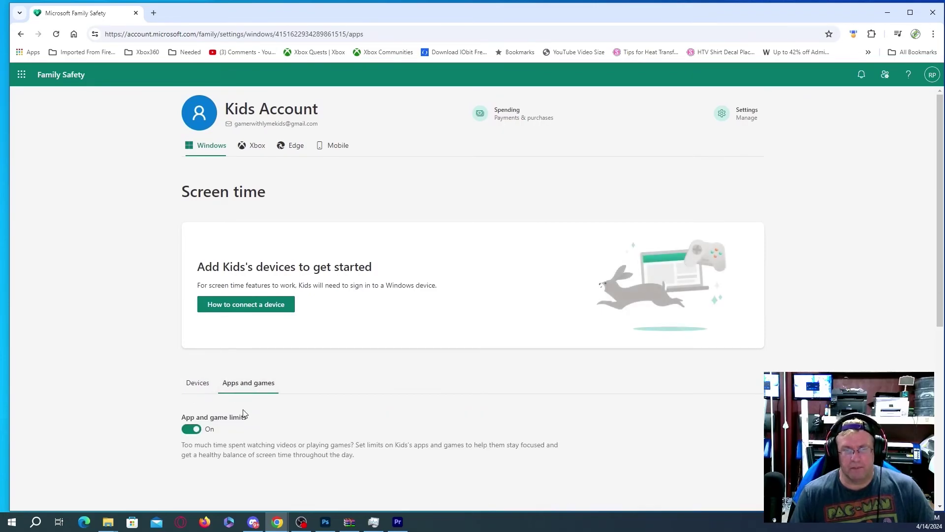
scroll(250, 422, "down", 2)
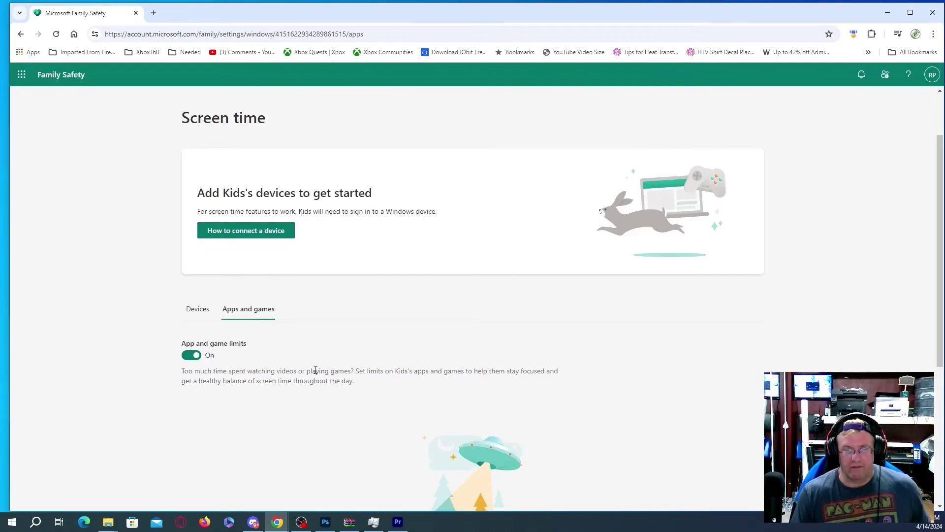
scroll(261, 374, "down", 2)
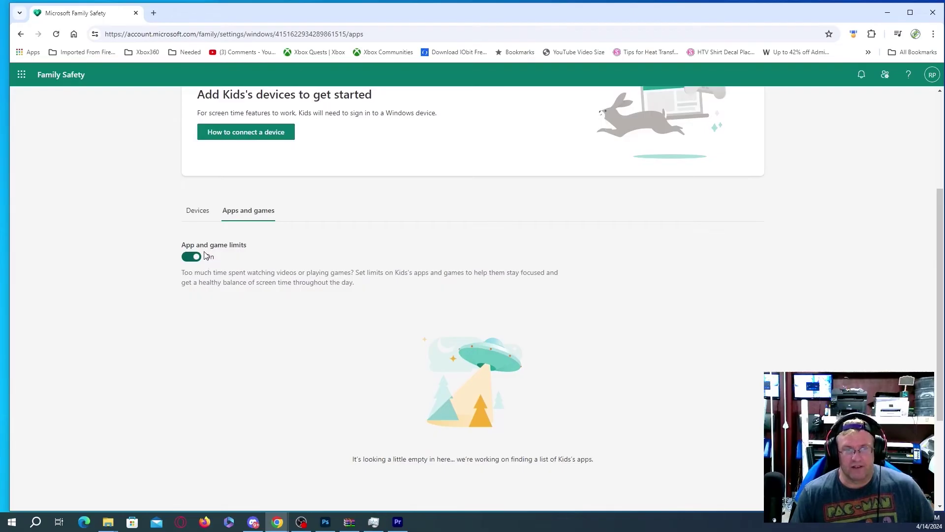
scroll(232, 278, "up", 4)
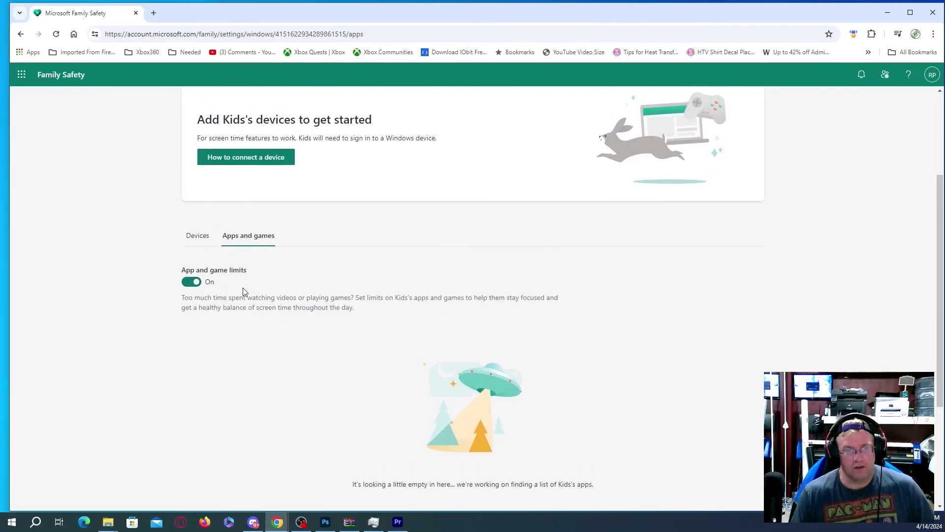
- Switch to the Xbox screen time settings and lock the child's Xbox console
left_click(252, 146)
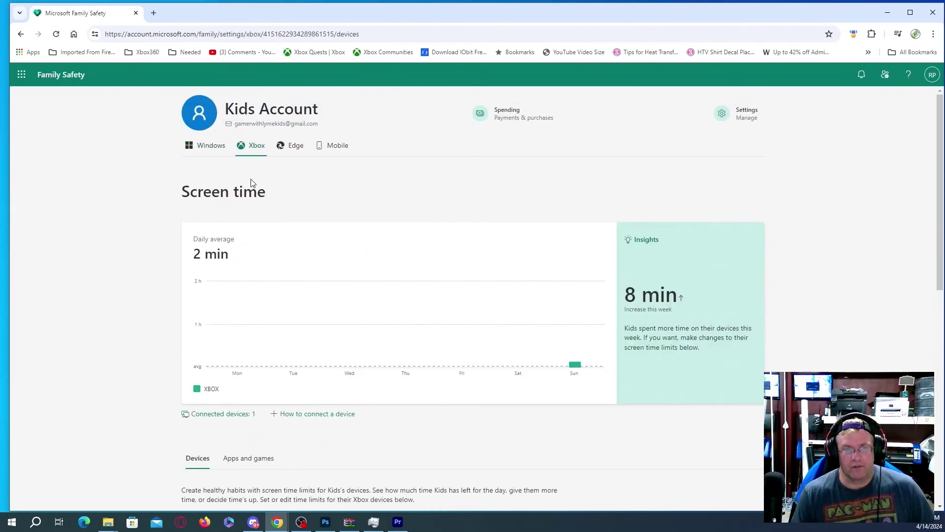
scroll(218, 246, "down", 4)
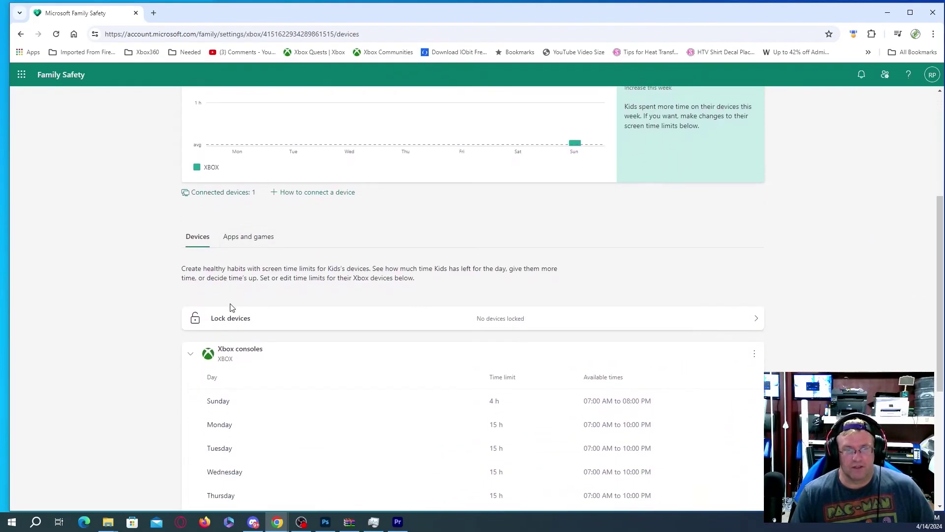
left_click(759, 319)
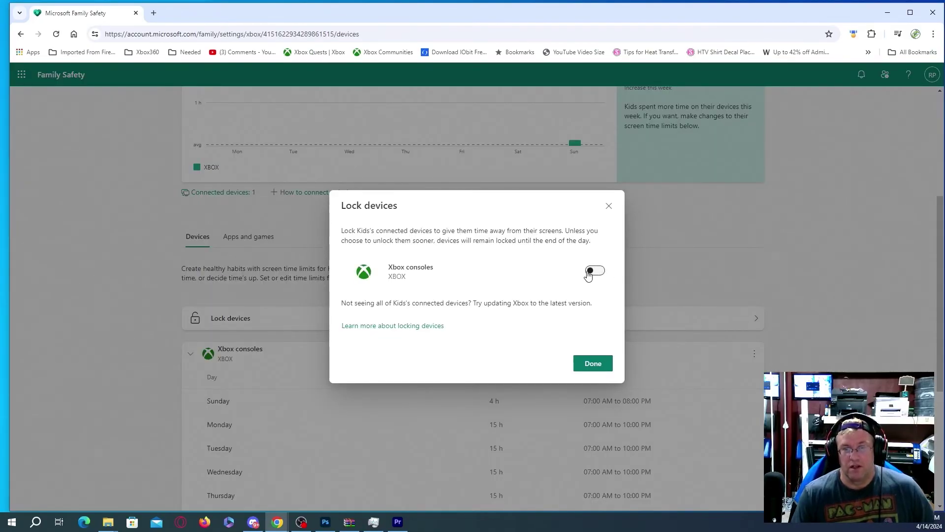
left_click(594, 272)
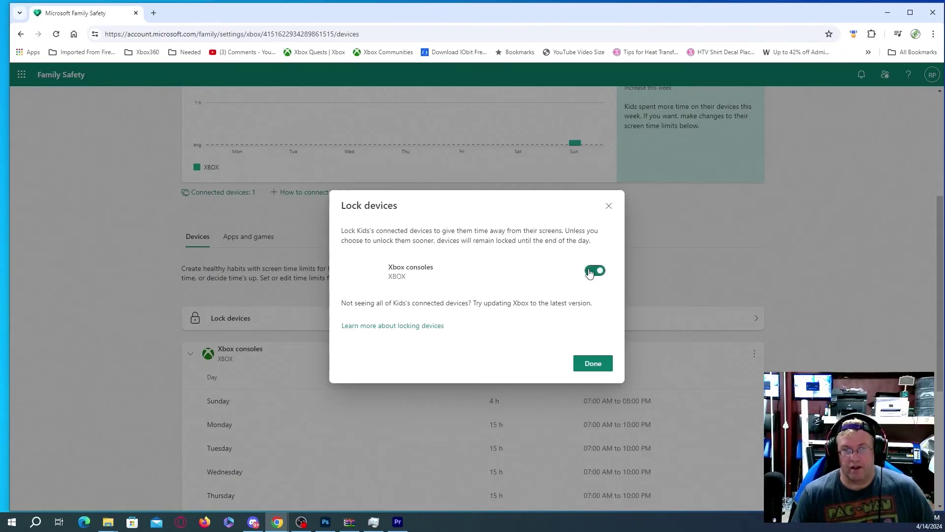
left_click(593, 363)
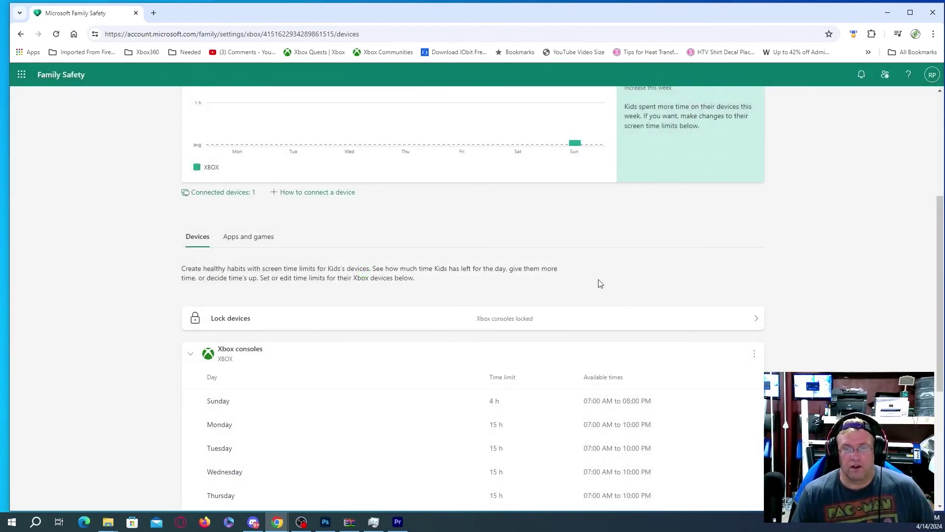
- Unlock the Xbox console so no devices remain locked
left_click(750, 320)
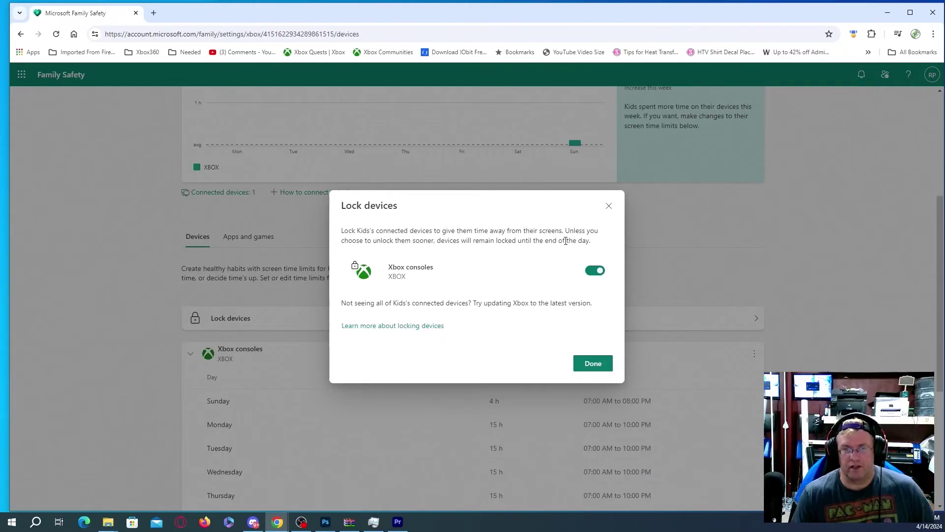
left_click(593, 271)
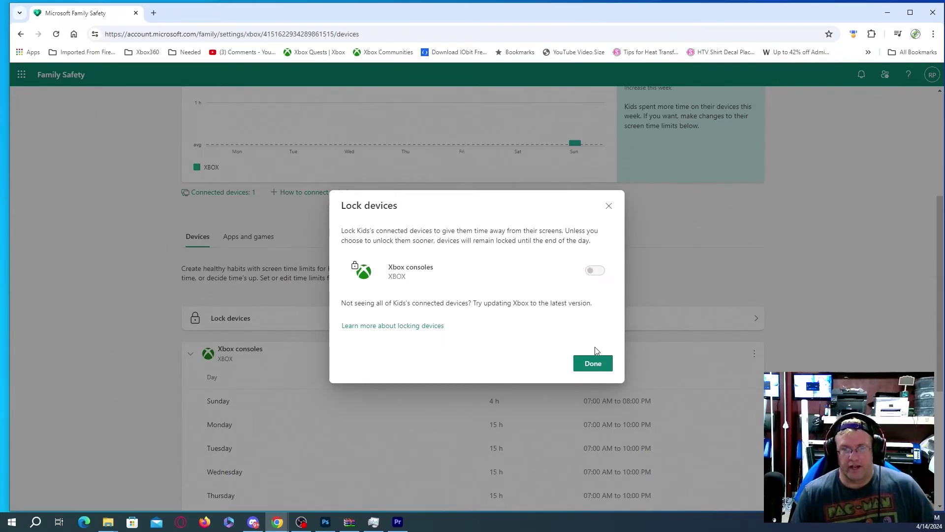
left_click(596, 364)
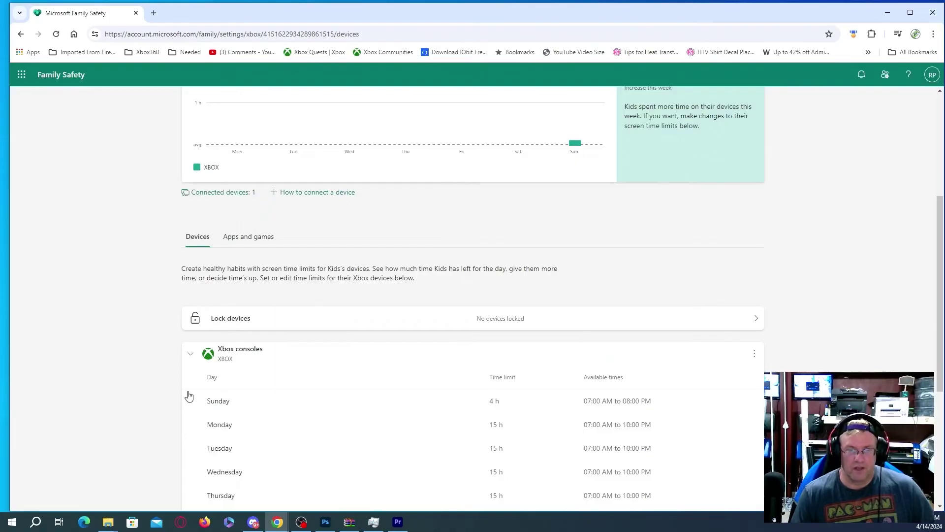
- Raise Sunday's Xbox limit to 15 h, keeping the 07:00 AM to 08:00 PM window
left_click(484, 401)
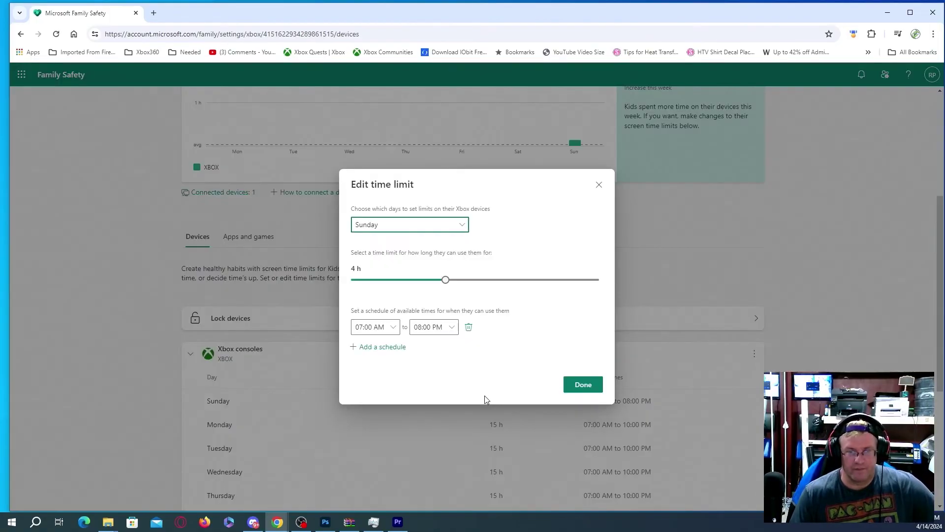
left_click_drag(445, 279, 550, 290)
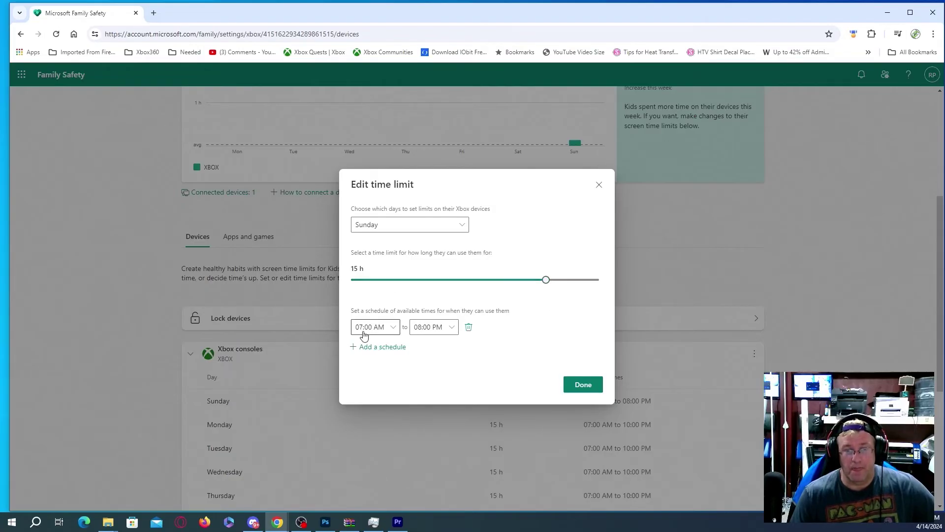
left_click(447, 327)
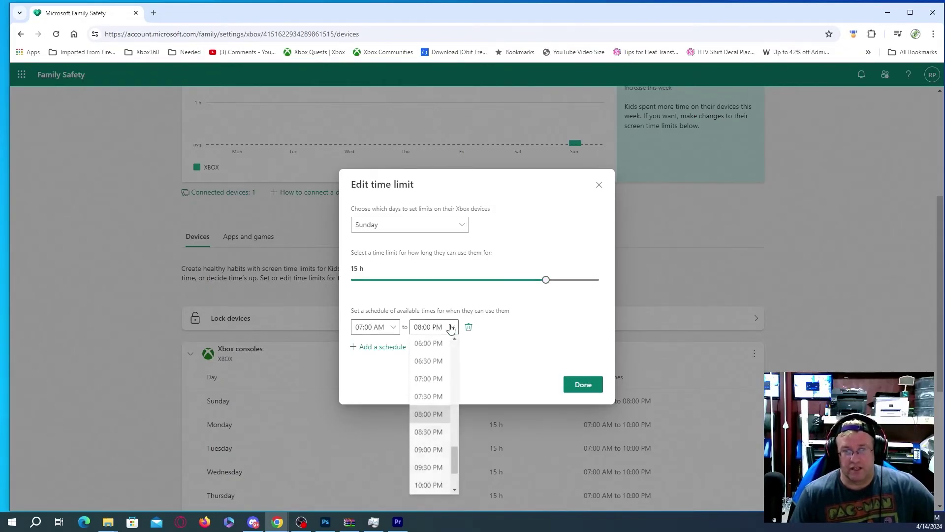
left_click_drag(456, 460, 456, 480)
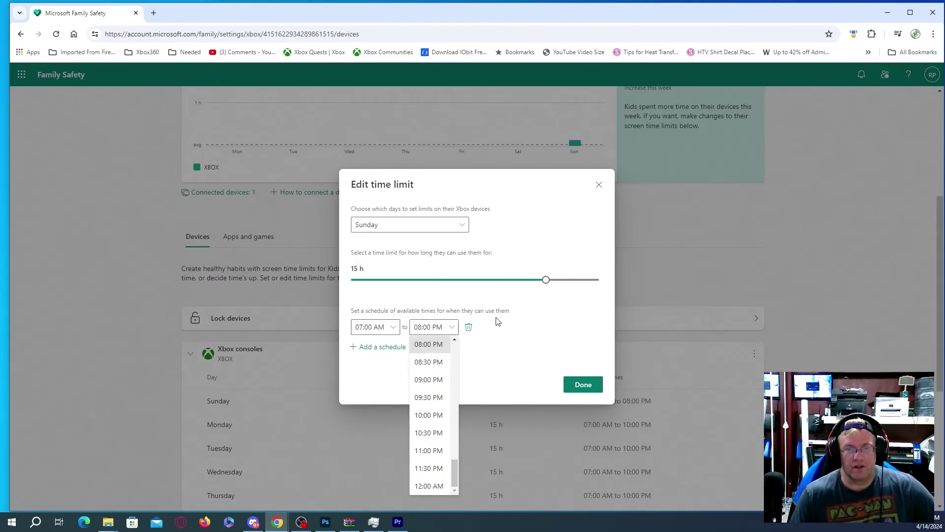
left_click(578, 384)
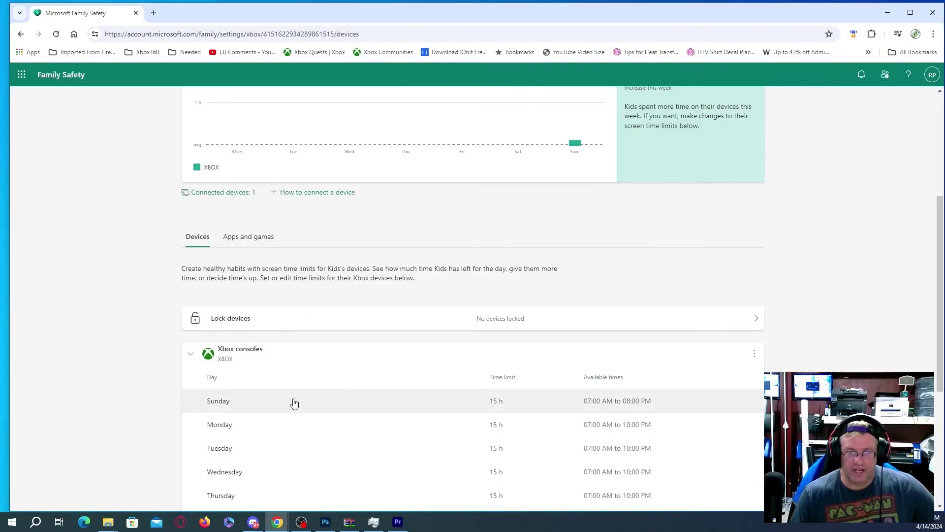
- Reopen Sunday's limit, close it unchanged, and review all days now at 15 h
scroll(433, 403, "down", 1)
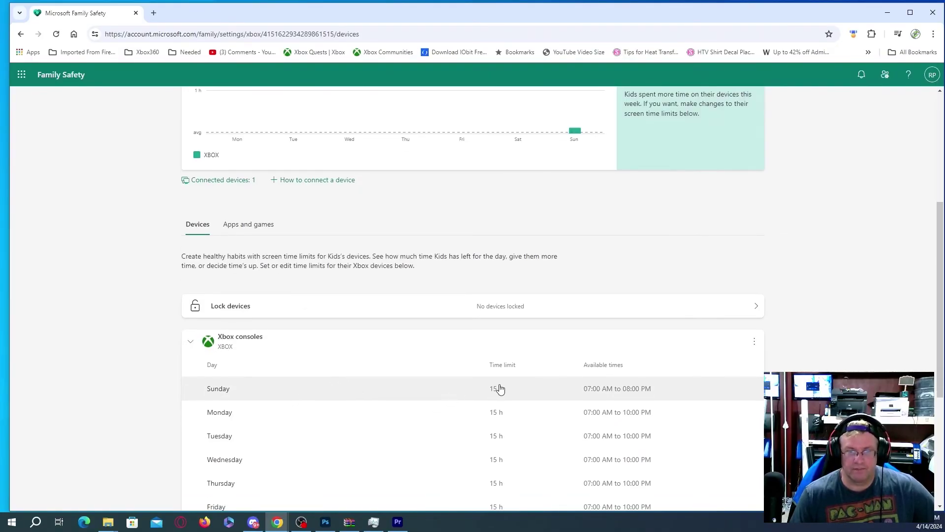
left_click(485, 393)
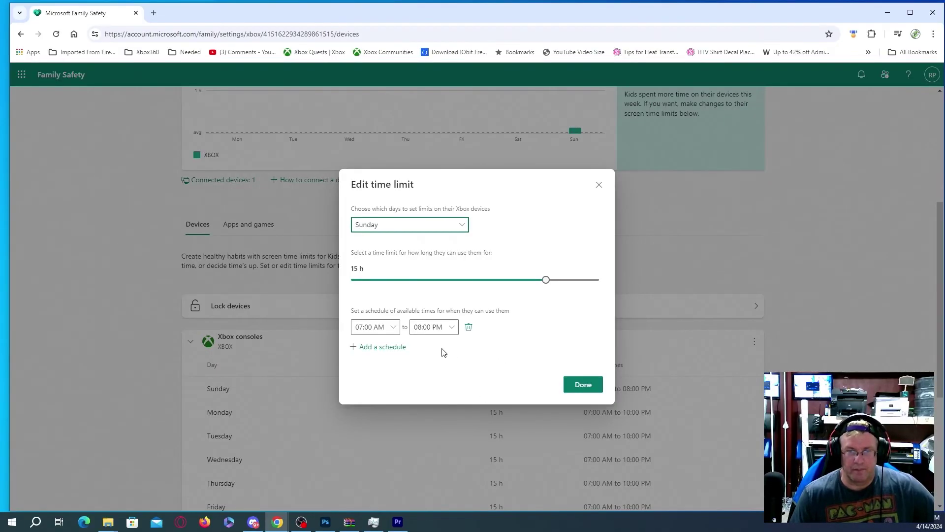
left_click(598, 185)
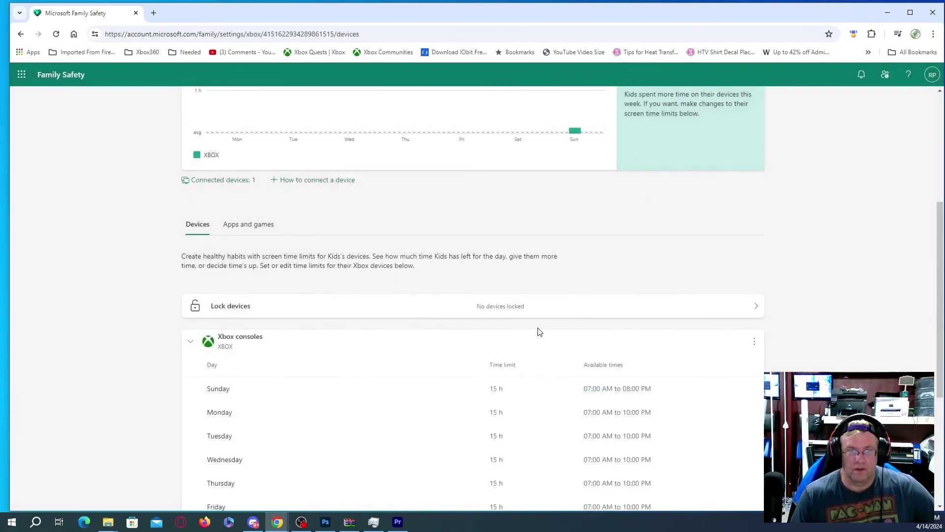
scroll(539, 333, "up", 4)
scroll(543, 334, "down", 6)
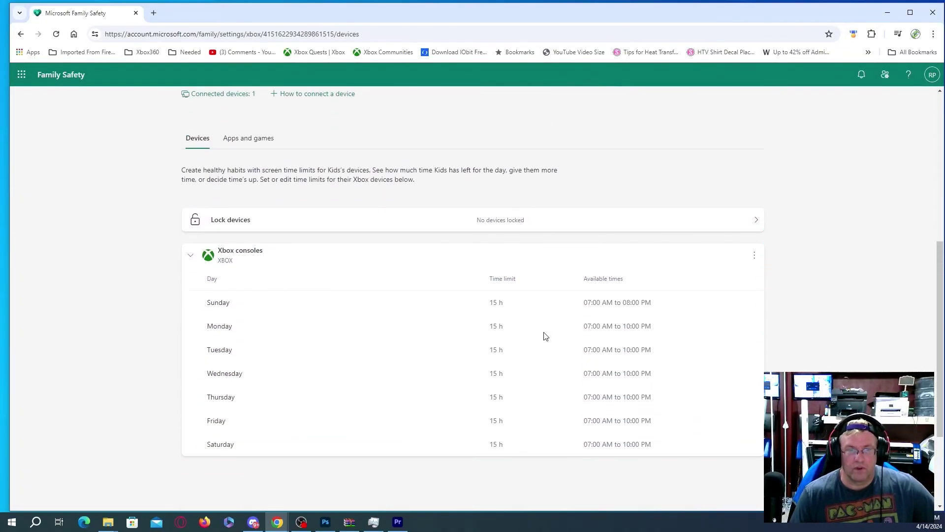
scroll(543, 336, "down", 3)
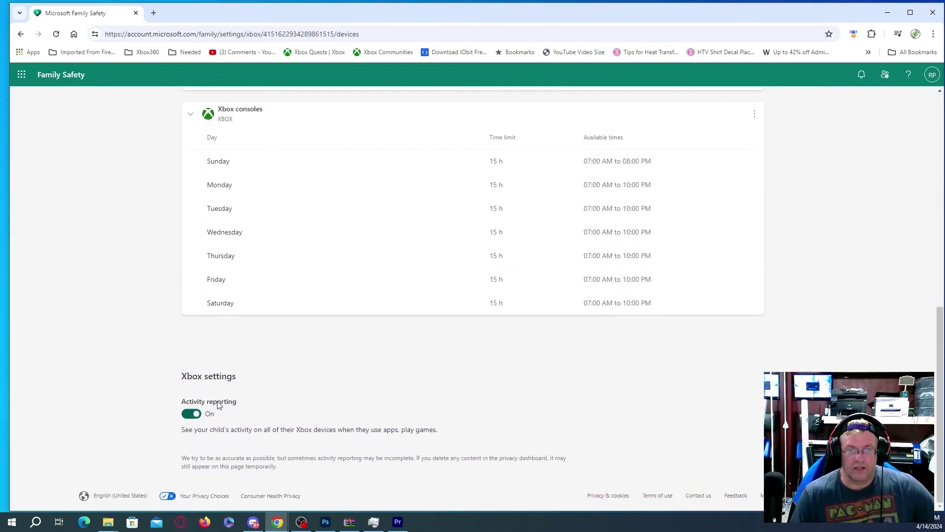
scroll(574, 374, "up", 4)
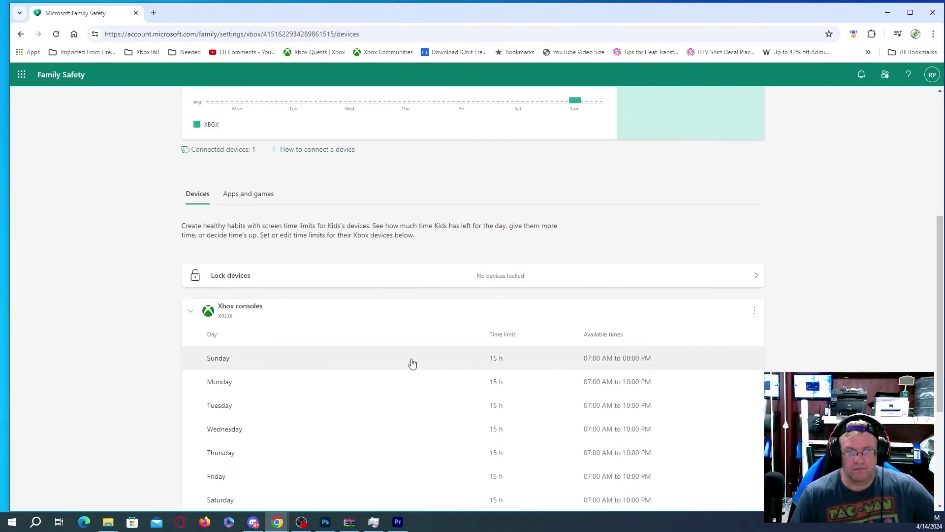
- Show the Xbox app and game limits, list all apps, and open Fortnite's limits
left_click(249, 197)
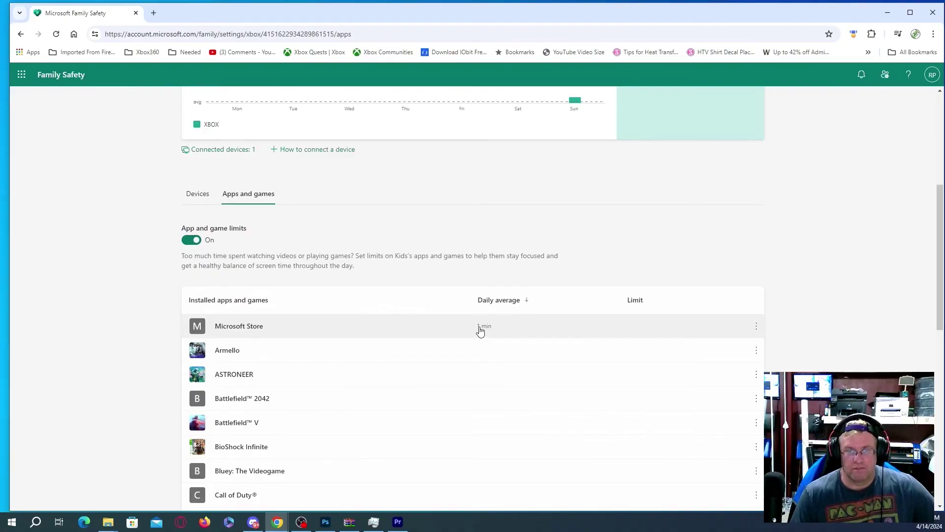
scroll(269, 361, "down", 6)
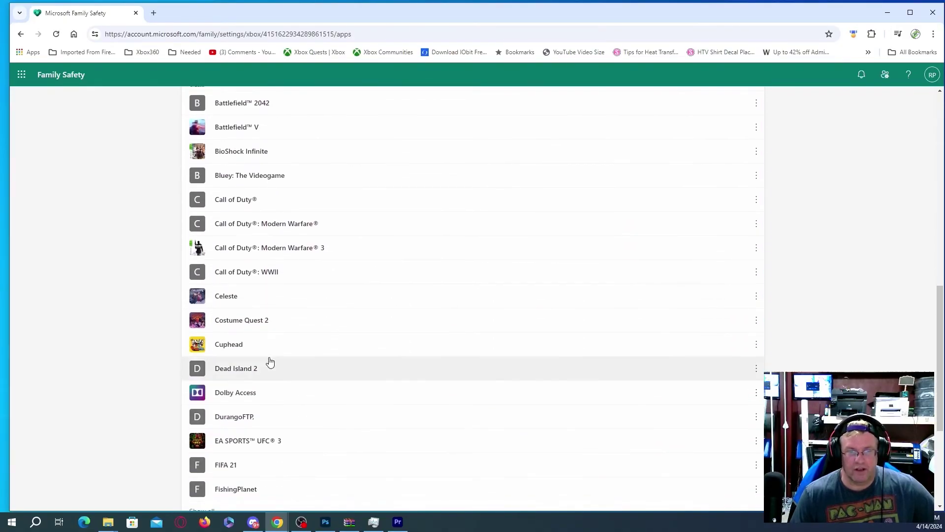
scroll(272, 360, "down", 4)
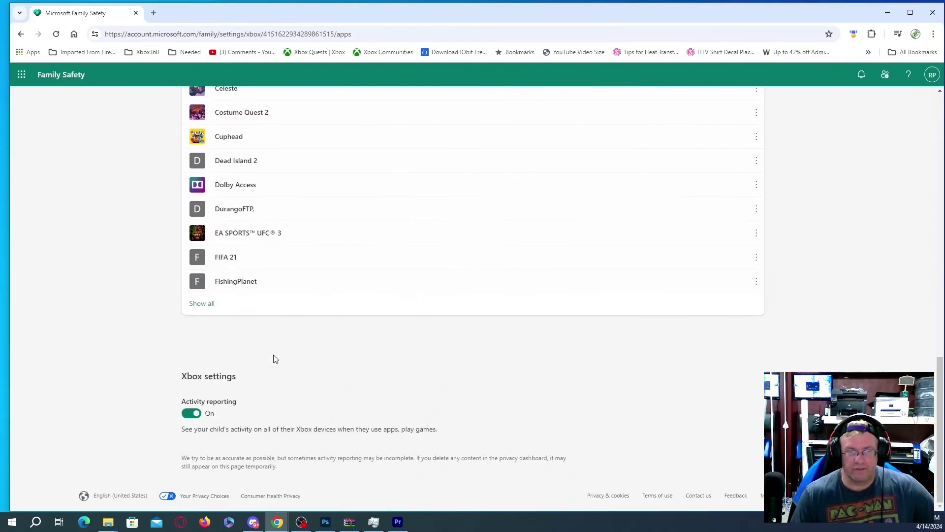
left_click(208, 304)
left_click(238, 306)
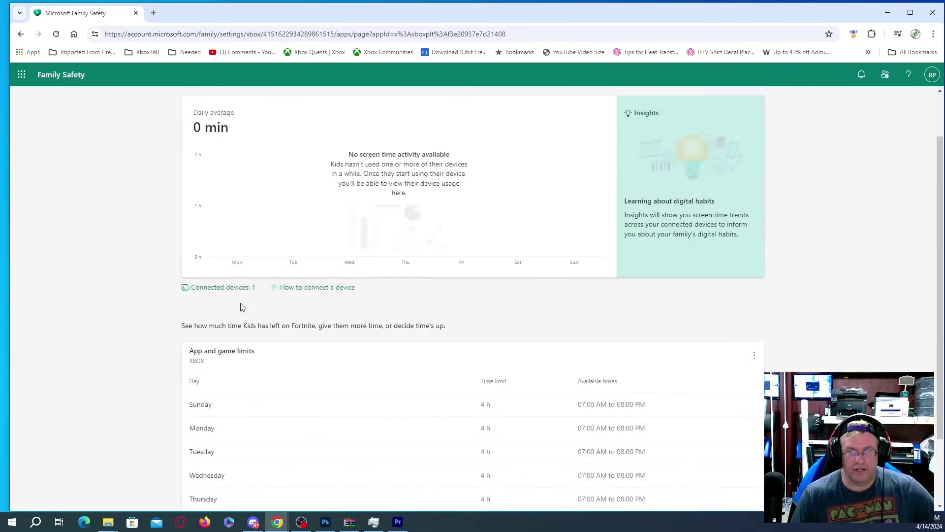
scroll(499, 414, "down", 1)
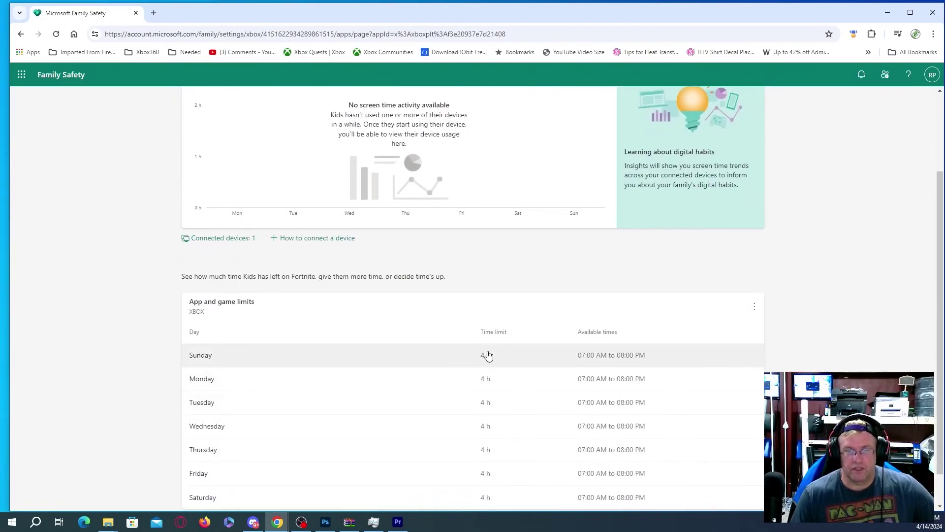
- Set Fortnite's Sunday limit to 9 h and review the weekly schedule
left_click(487, 359)
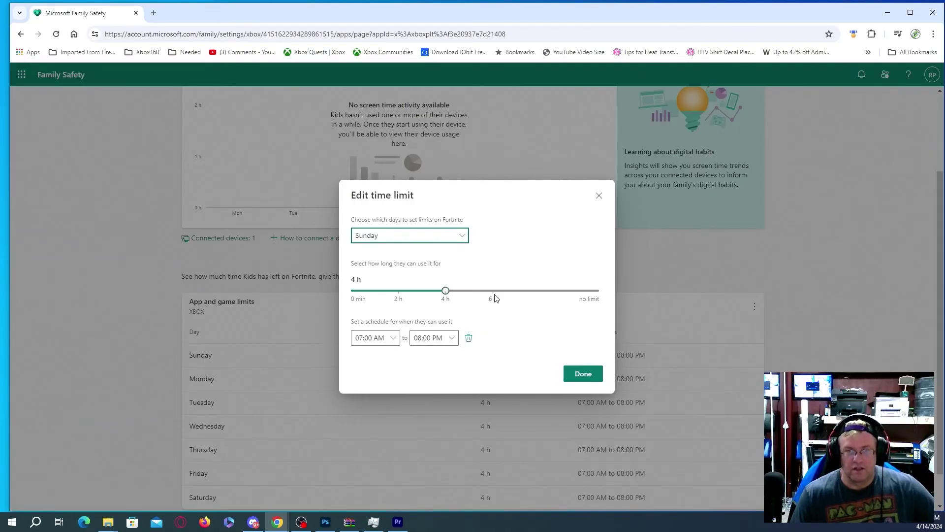
left_click_drag(492, 294, 510, 294)
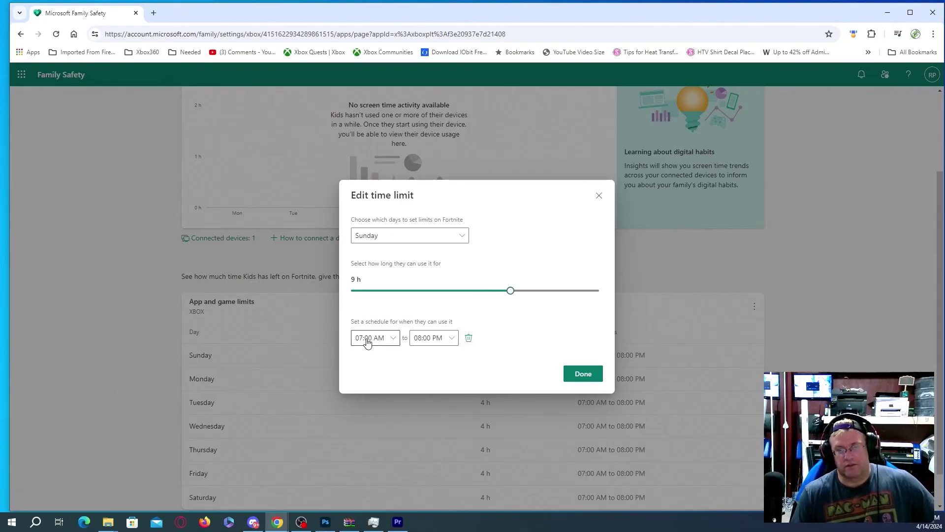
left_click(581, 377)
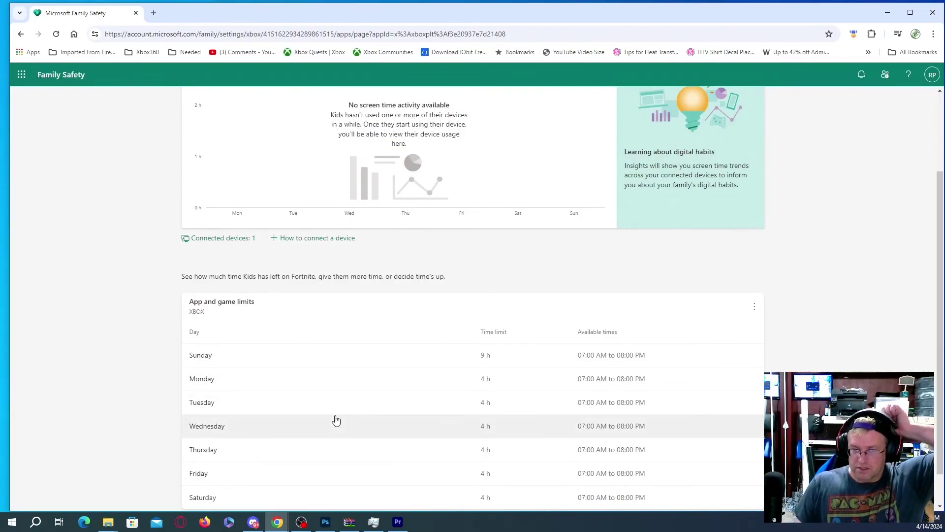
scroll(359, 433, "down", 1)
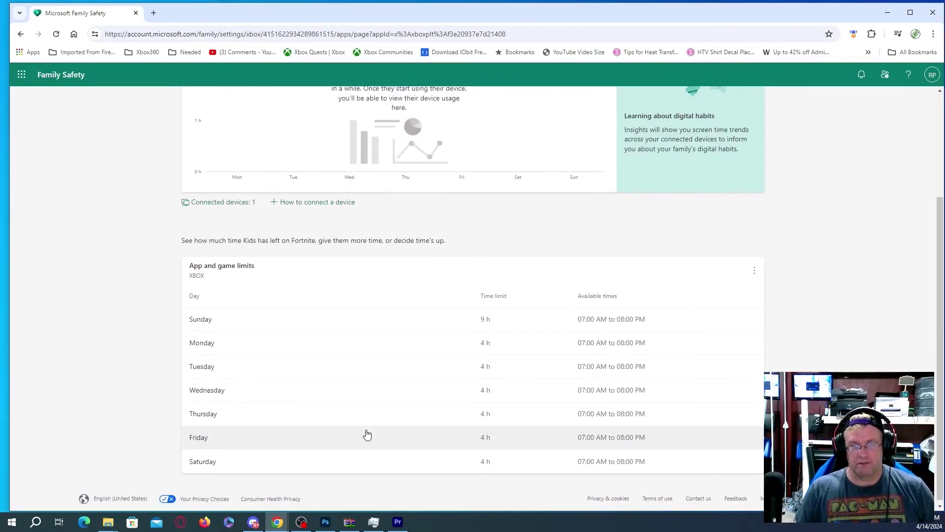
scroll(379, 432, "up", 3)
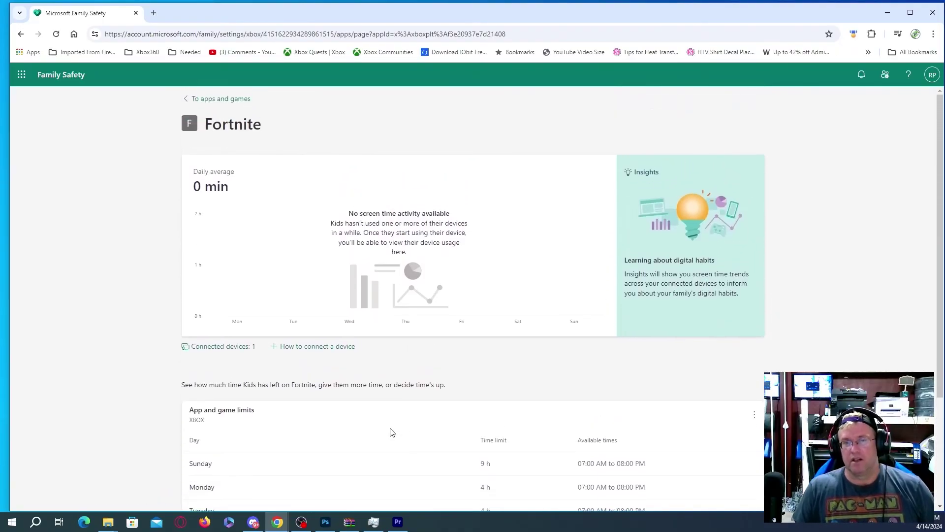
scroll(561, 449, "down", 3)
scroll(349, 315, "up", 3)
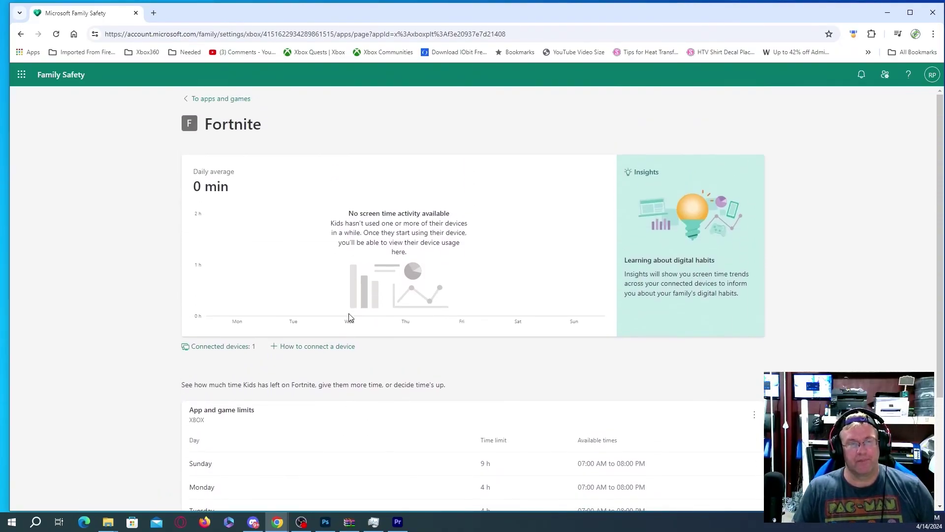
- Go back to the child's apps and games so the Xbox asks which parent account will approve
left_click(187, 100)
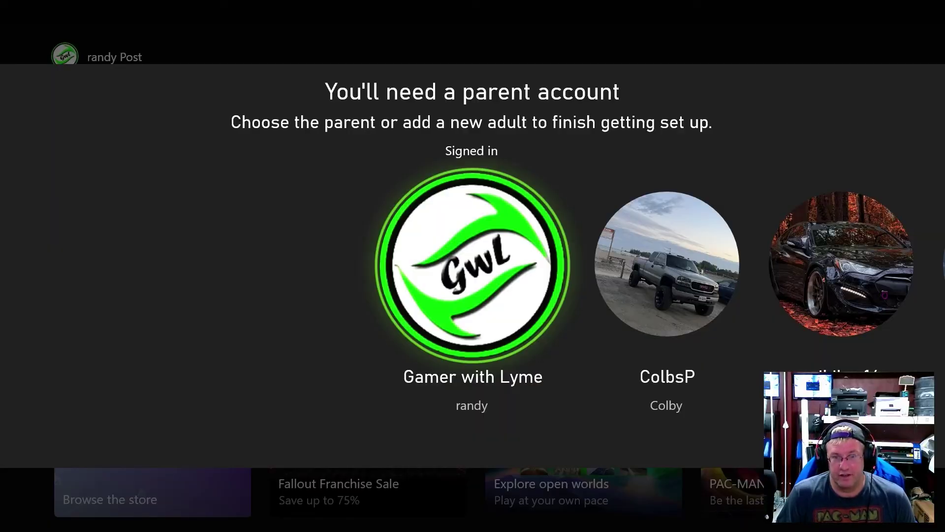
- Approve with the parent profile and PIN, then back out and cancel the first add-time request
key("Return")
type("******")
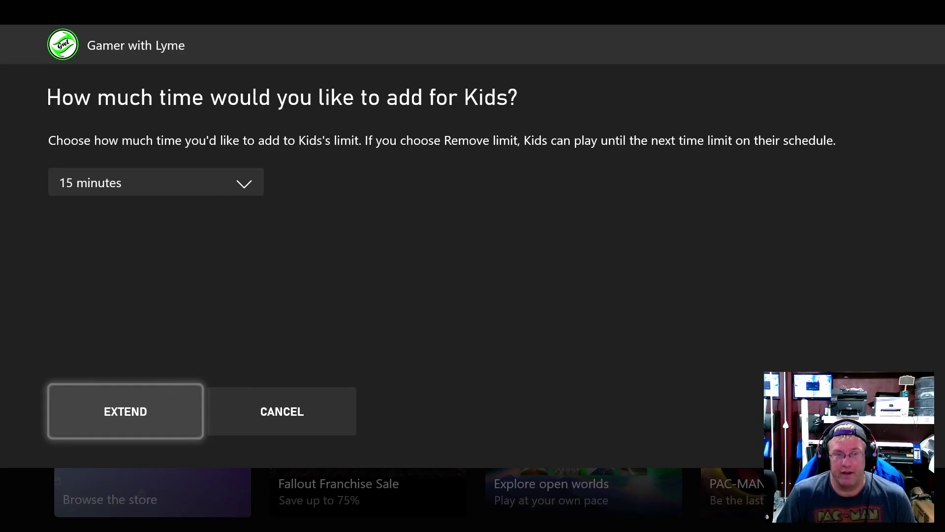
key("Up")
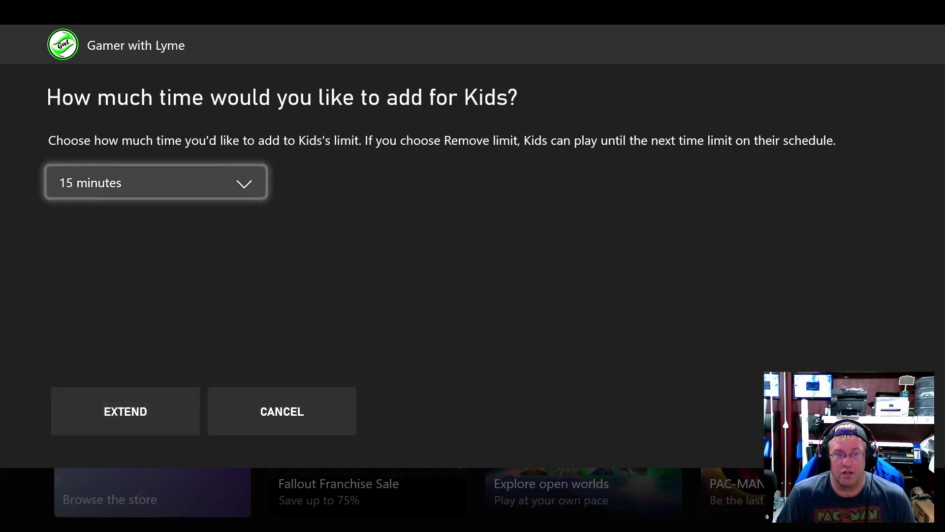
key("Return")
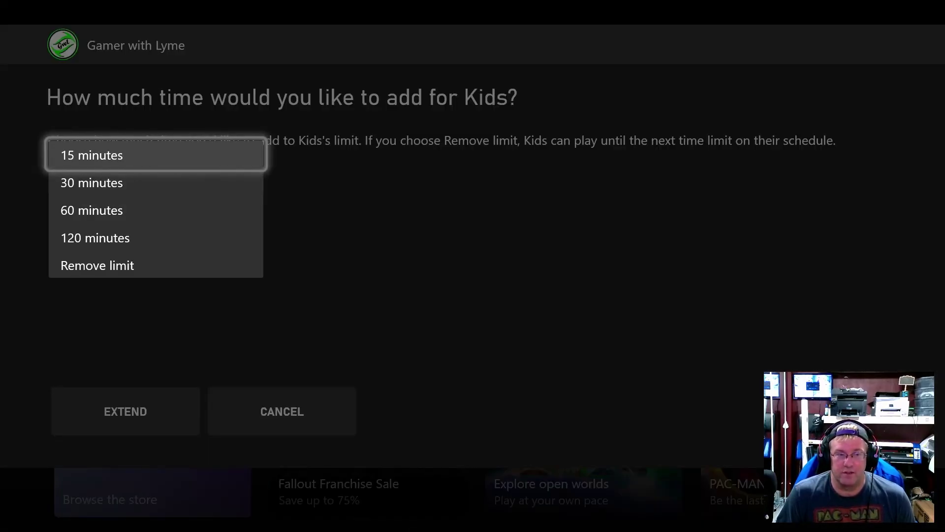
key("Down")
key("Down")
key("Down")
key("Down")
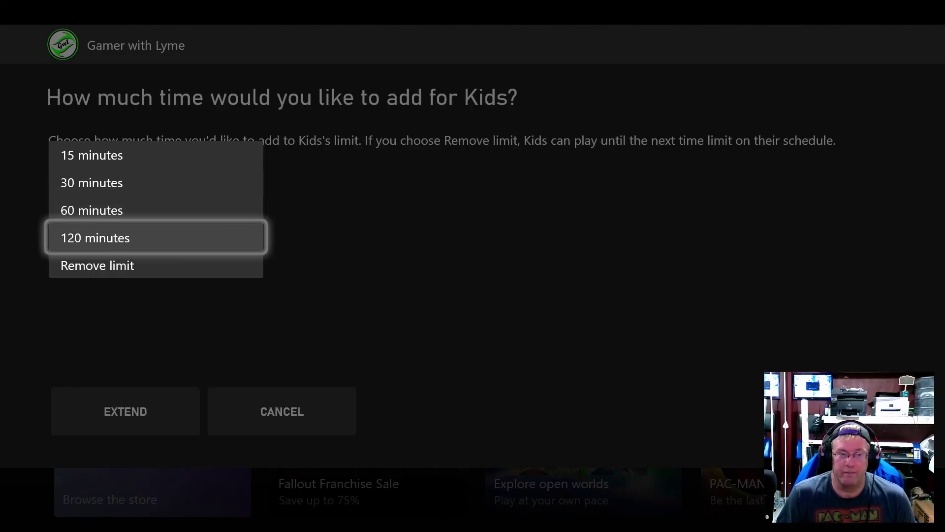
key("Escape")
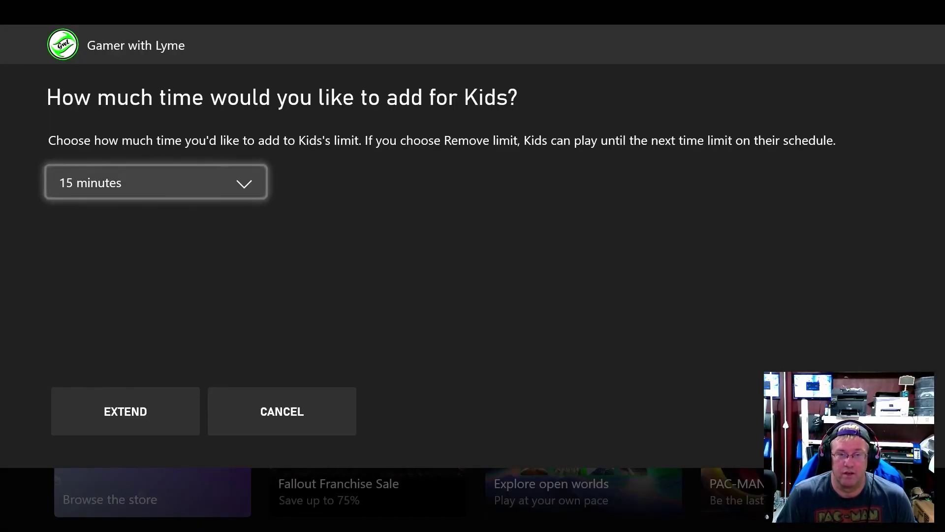
key("Down")
key("Return")
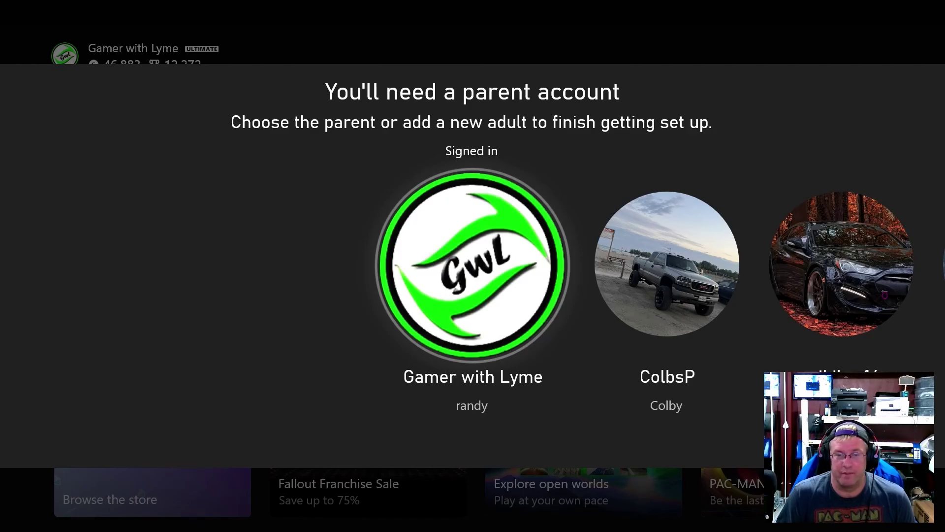
- Re-approve with the parent's PIN and extend Kids's screen time by 120 minutes
key("Return")
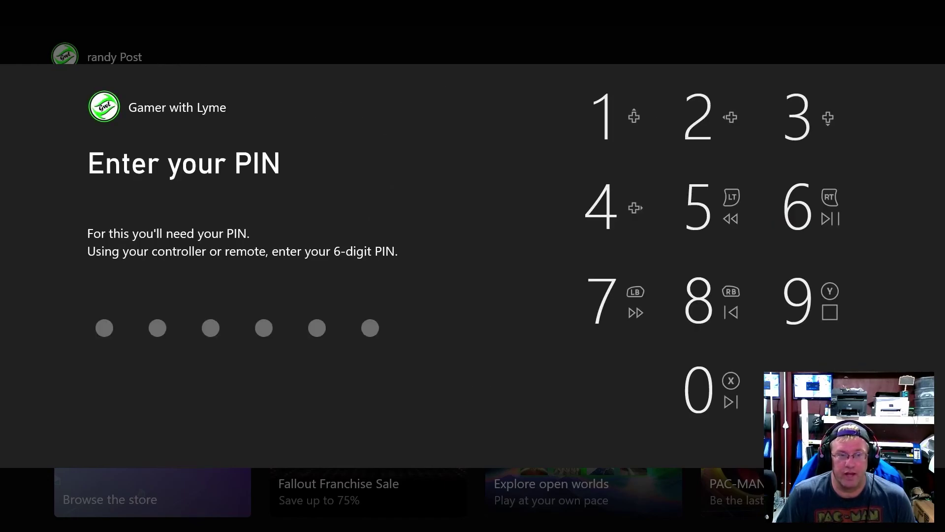
type("******")
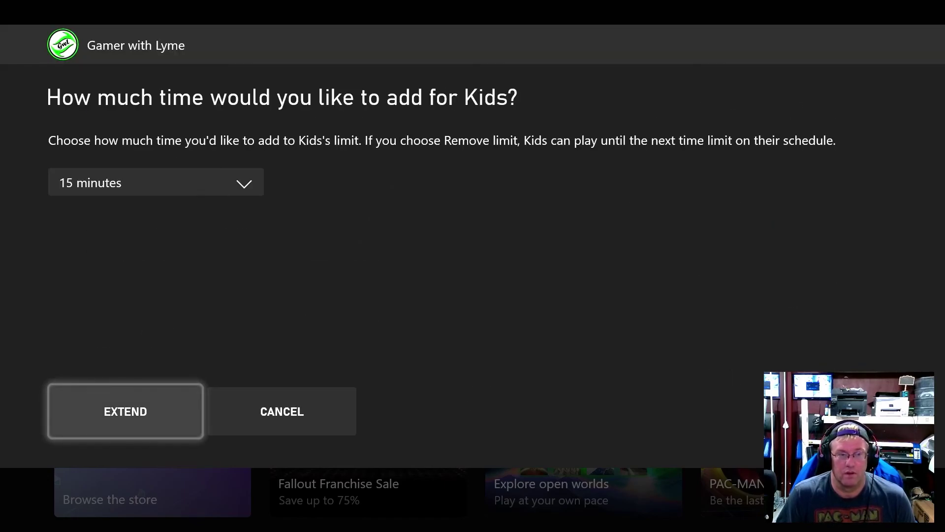
key("Up")
key("Return")
key("Down")
key("Down")
key("Down")
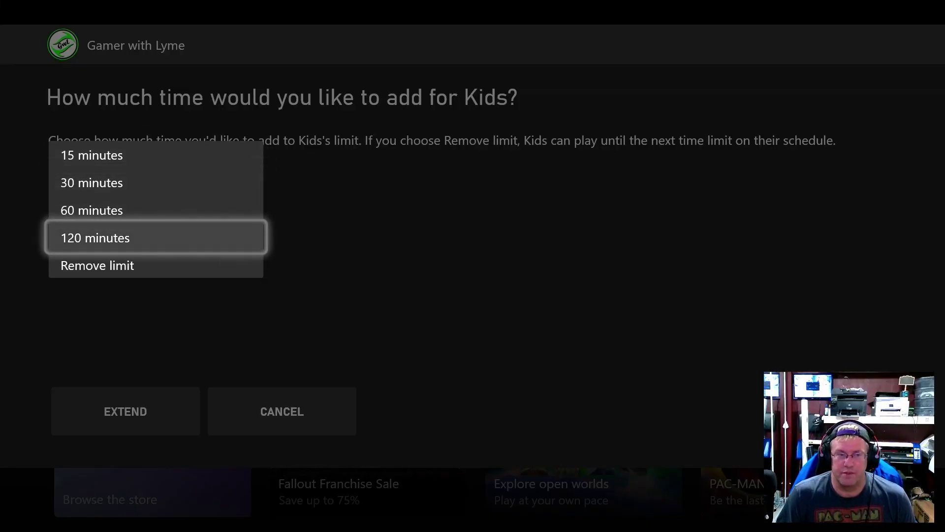
key("Return")
key("Down")
key("Return")
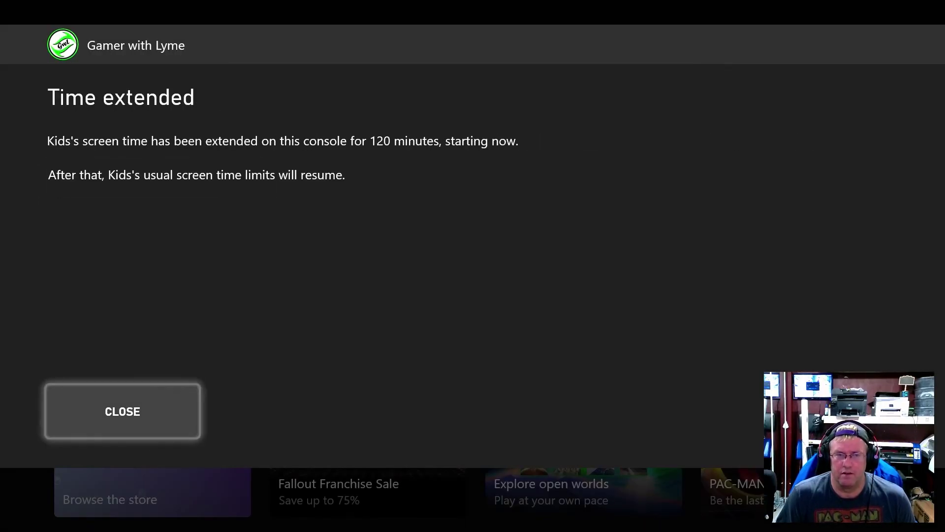
key("Return")
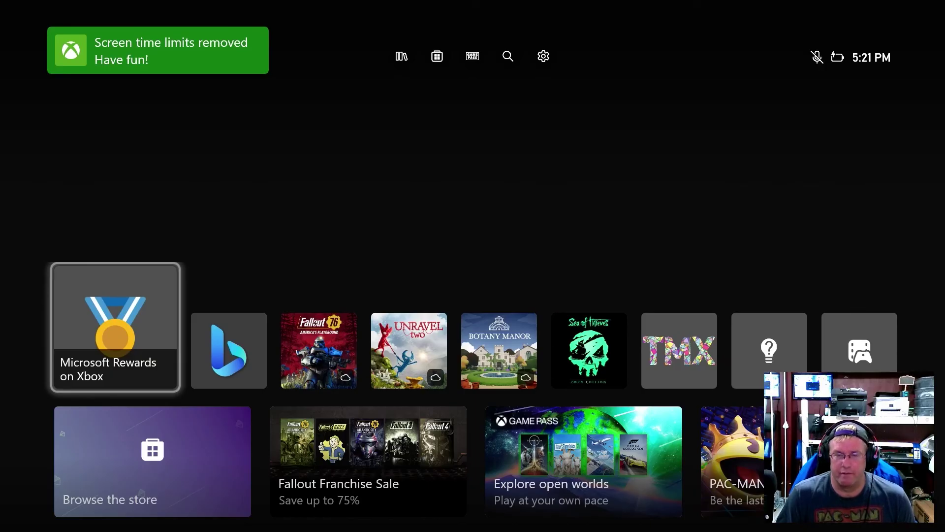
- Open Search from the home screen and enter 'Ca' on the on-screen keyboard
key("Right")
key("Right")
key("Down")
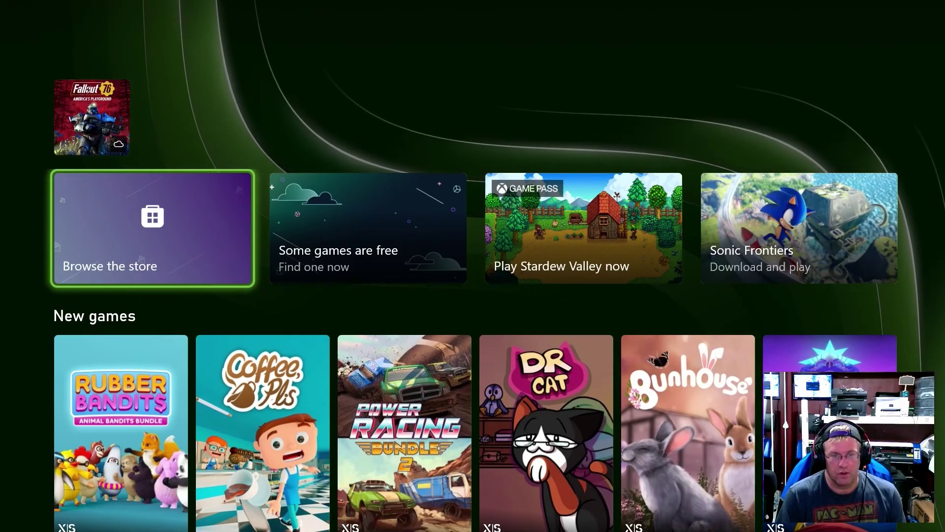
key("Return")
key("Left")
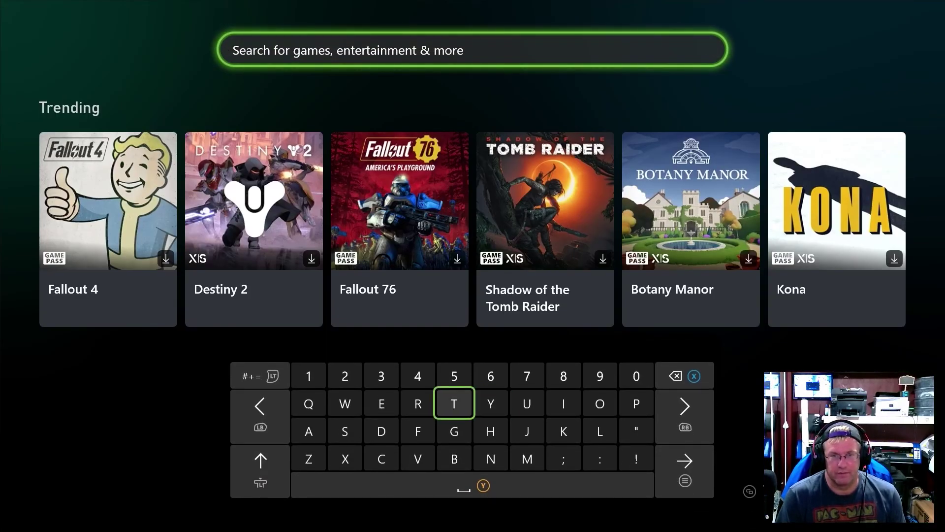
key("Down")
key("Left")
key("Left")
key("Down")
type("C")
key("Up")
key("Left")
key("Left")
type("a")
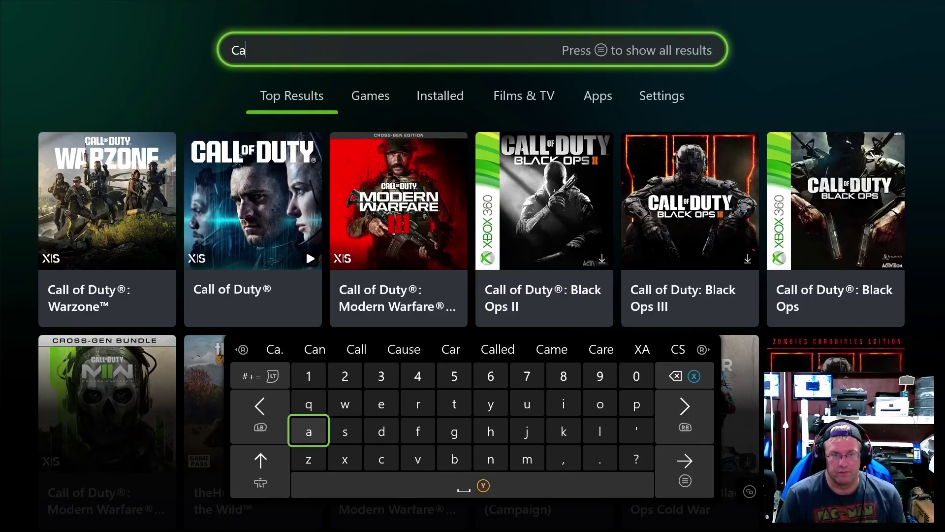
- Open the Call of Duty: Warzone result to try playing it
key("Up")
key("Up")
key("Up")
key("Up")
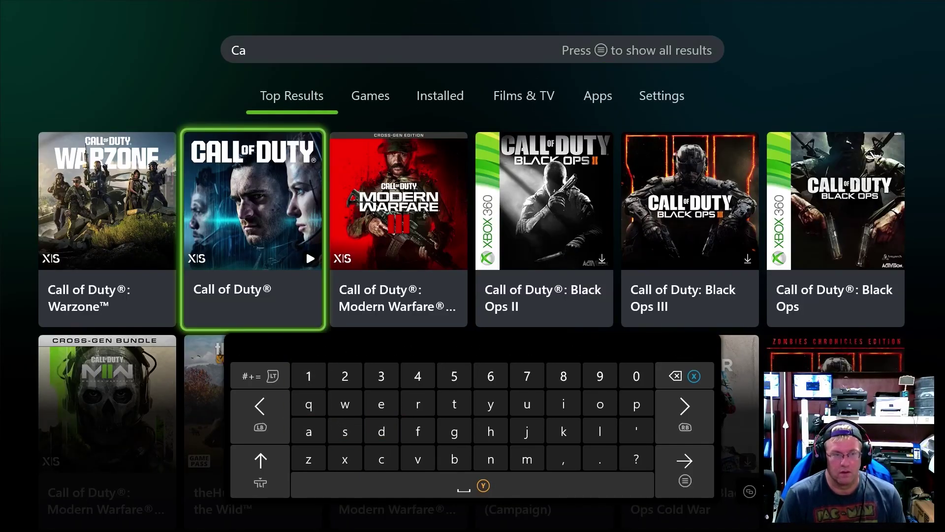
key("Left")
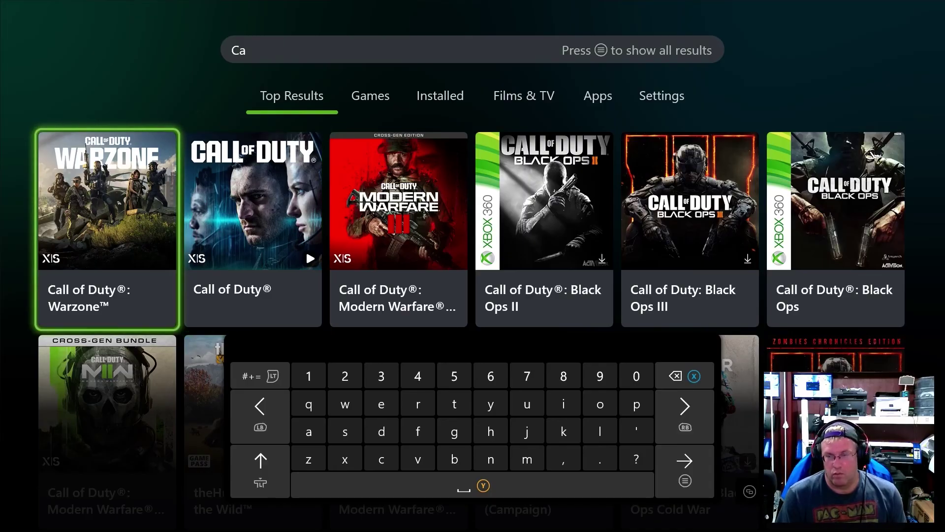
key("Return")
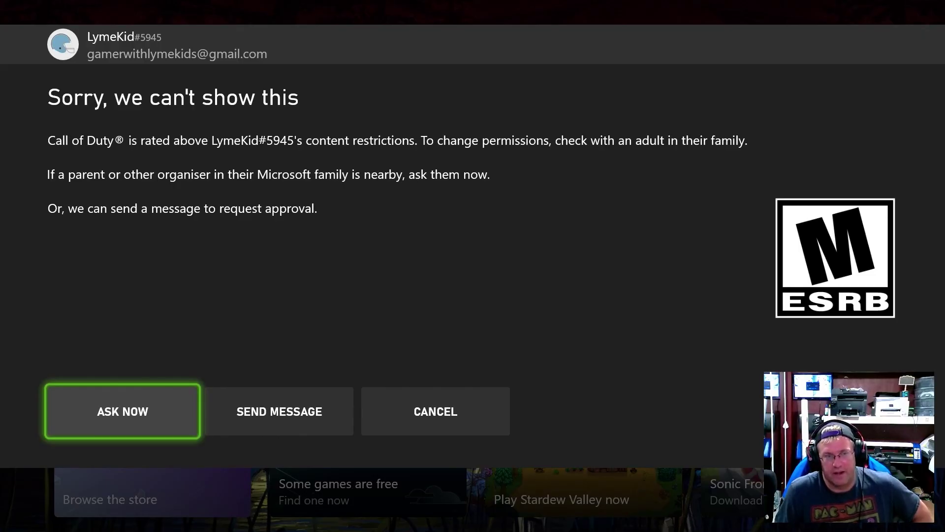
- Ask a parent now for Call of Duty, choosing the parent profile and entering the PIN
key("Return")
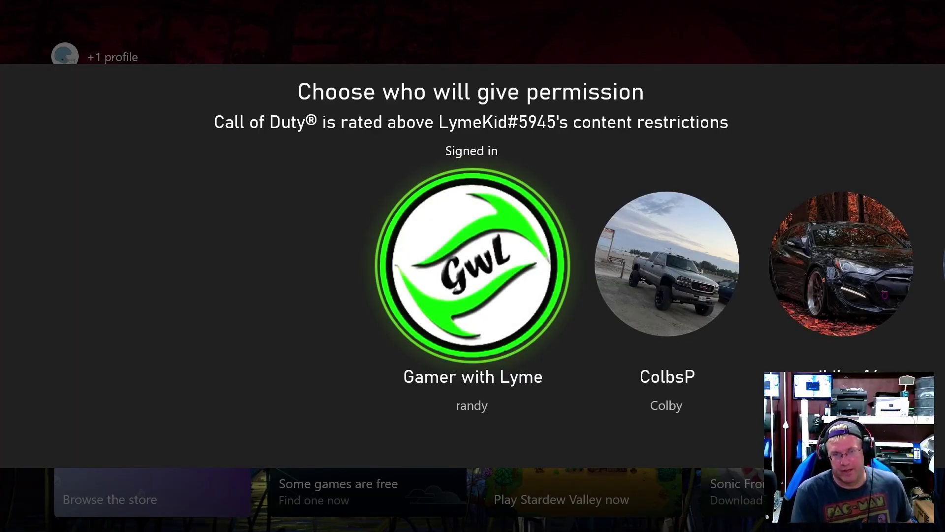
key("Return")
type("******")
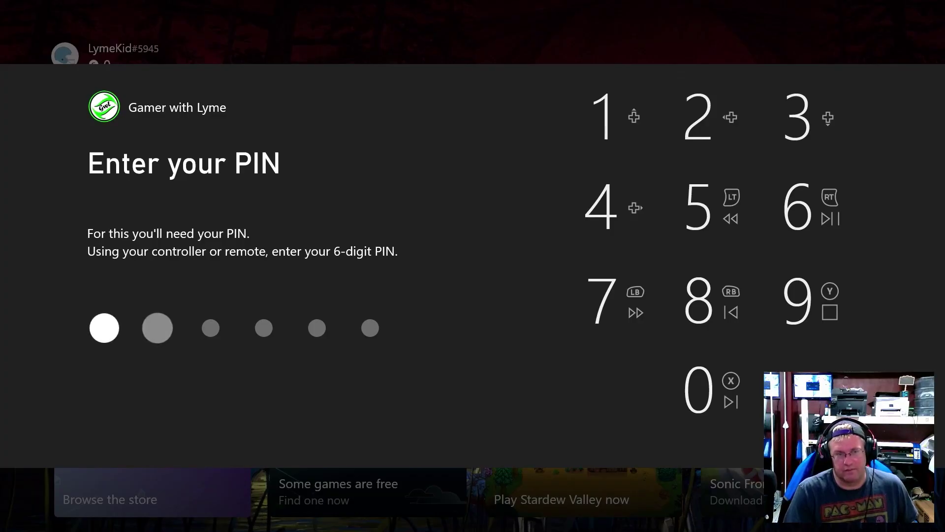